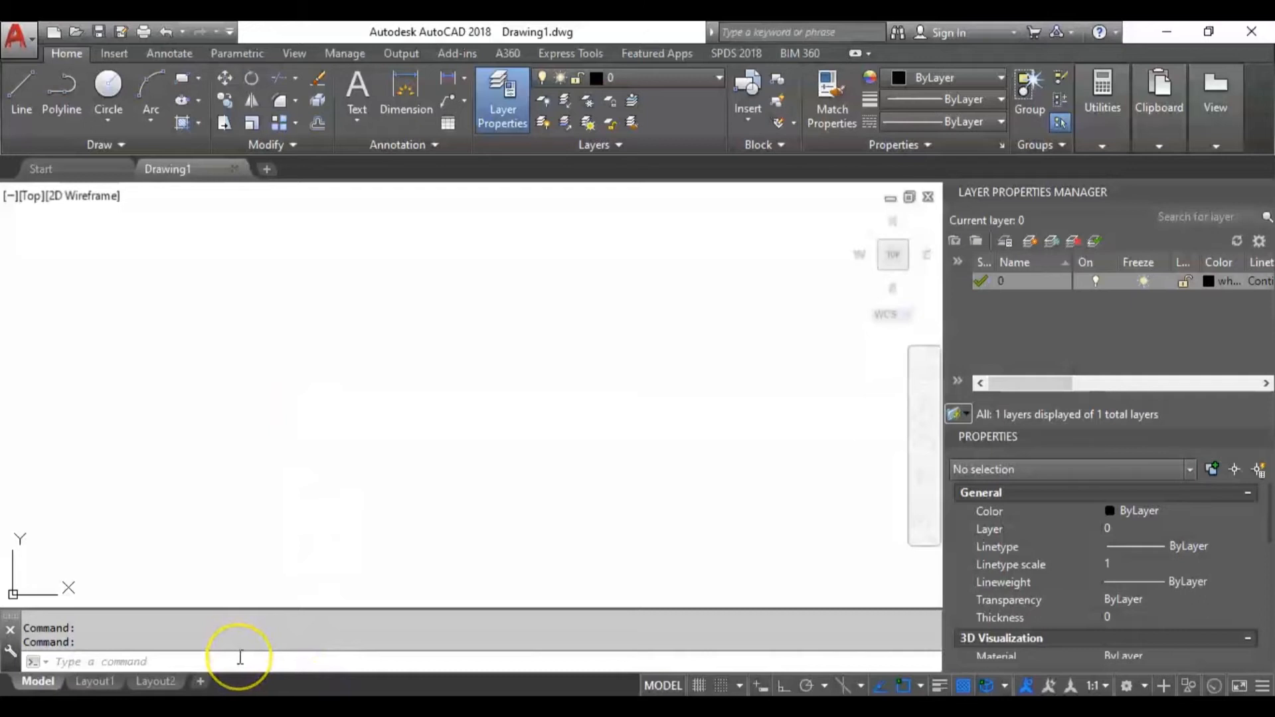
- Draw a rectangle 1200 units wide and 225 units high with the Rectangle command
{"action": "type", "text": "rec"}
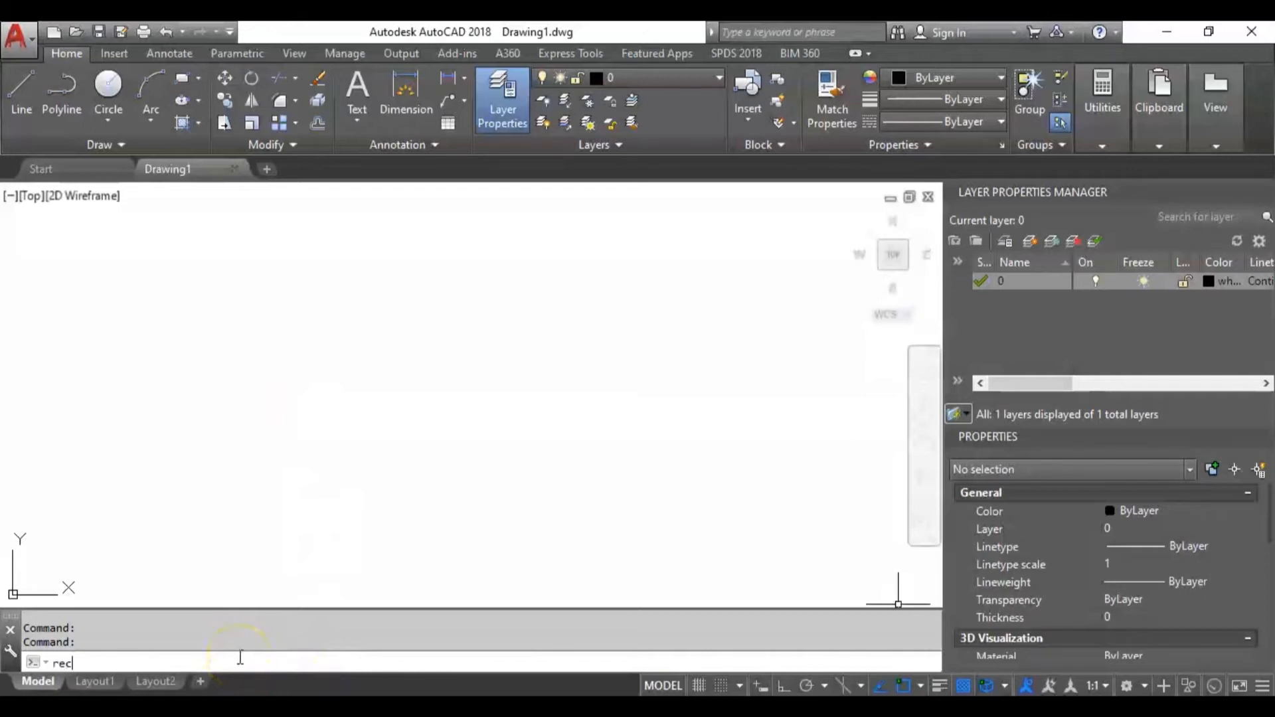
{"action": "key", "text": "Return"}
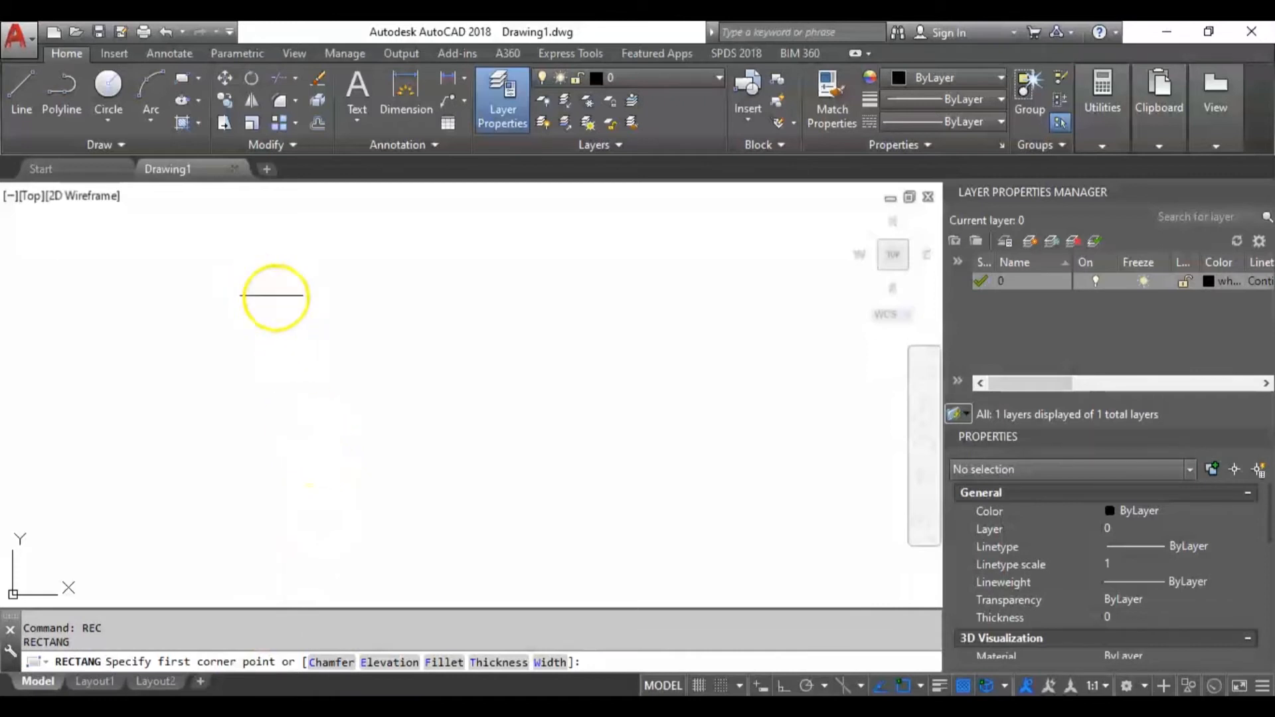
{"action": "left_click", "coordinate": [301, 299]}
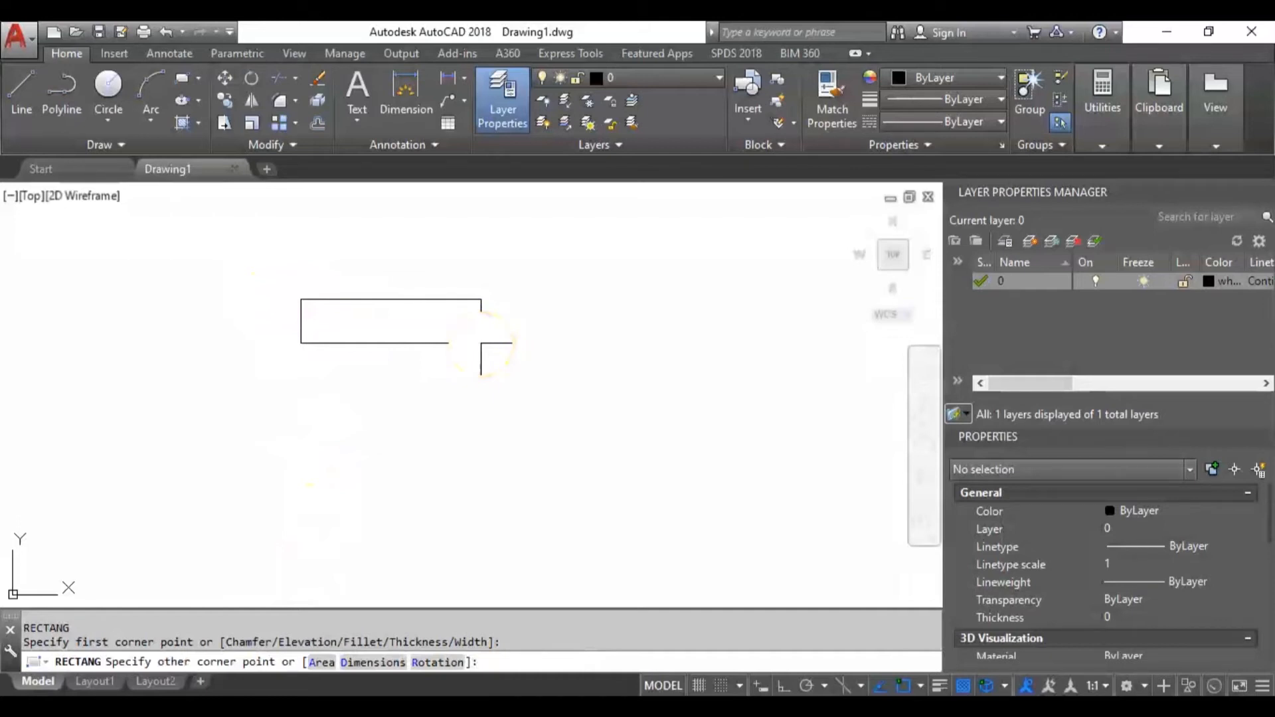
{"action": "key", "text": "F8"}
{"action": "type", "text": "@1200,"}
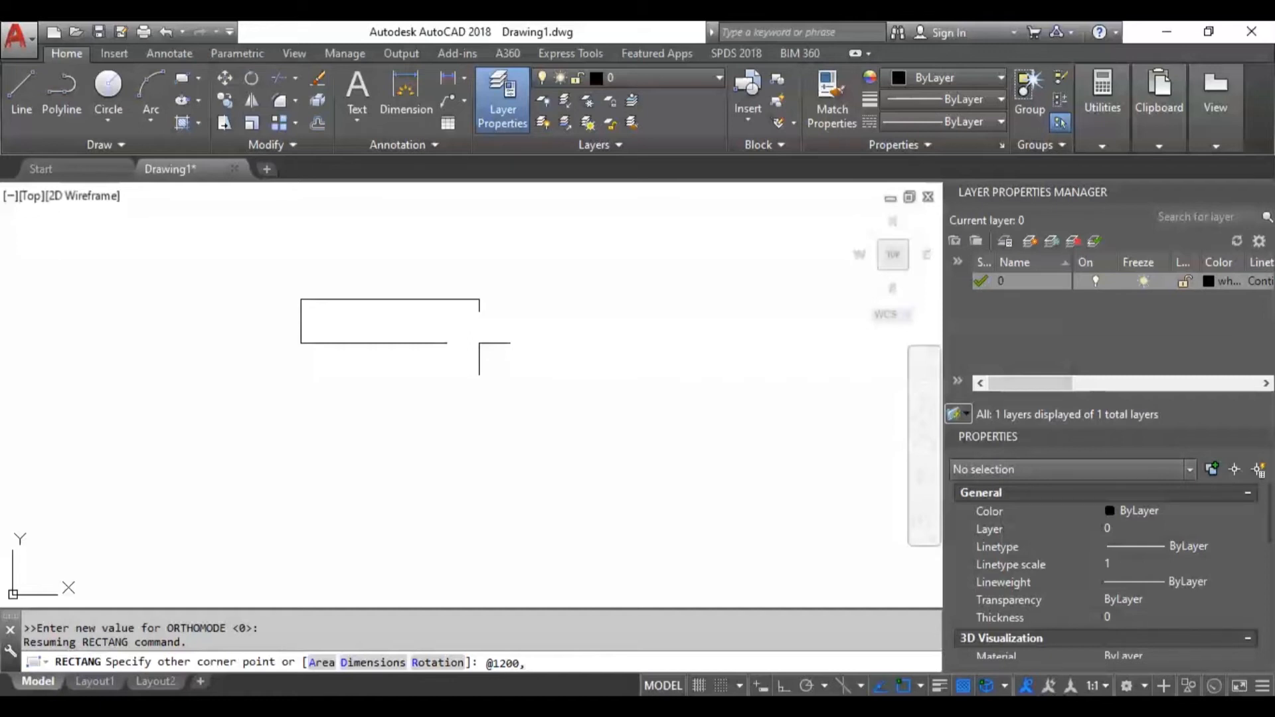
{"action": "type", "text": "5"}
{"action": "key", "text": "Return"}
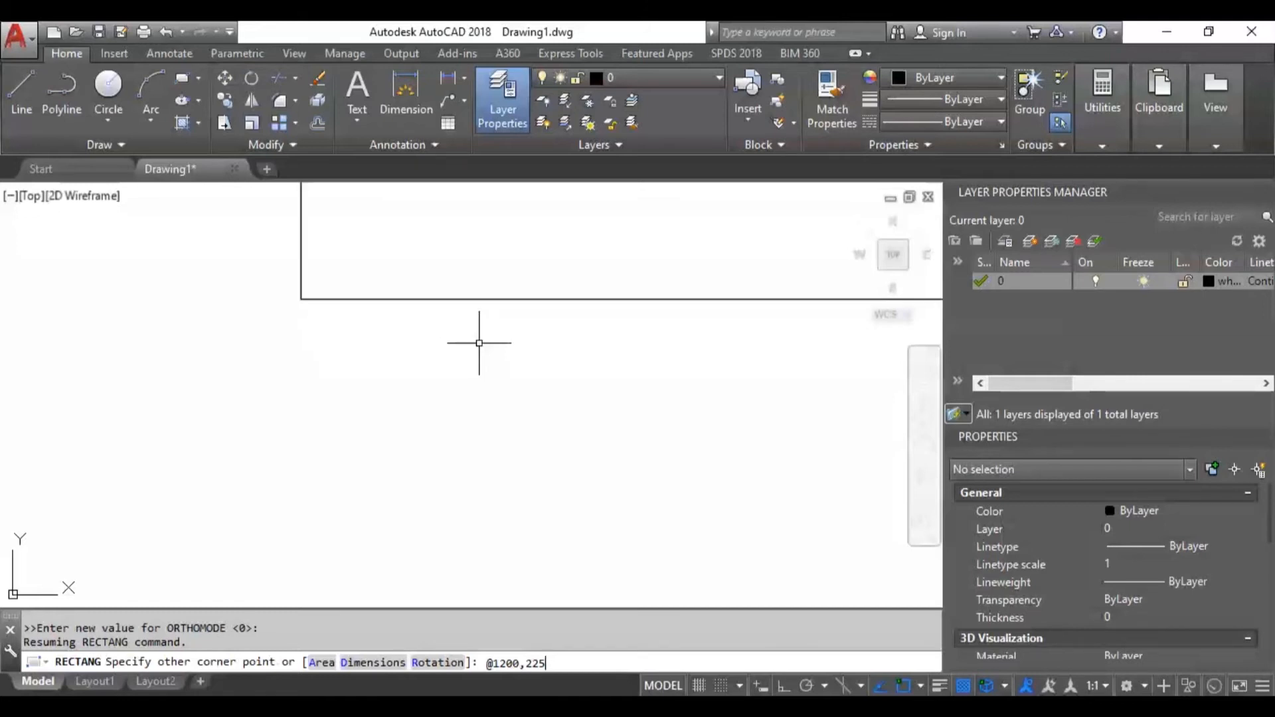
{"action": "scroll", "coordinate": [454, 338], "scroll_direction": "up", "scroll_amount": 3}
{"action": "scroll", "coordinate": [451, 339], "scroll_direction": "down", "scroll_amount": 6}
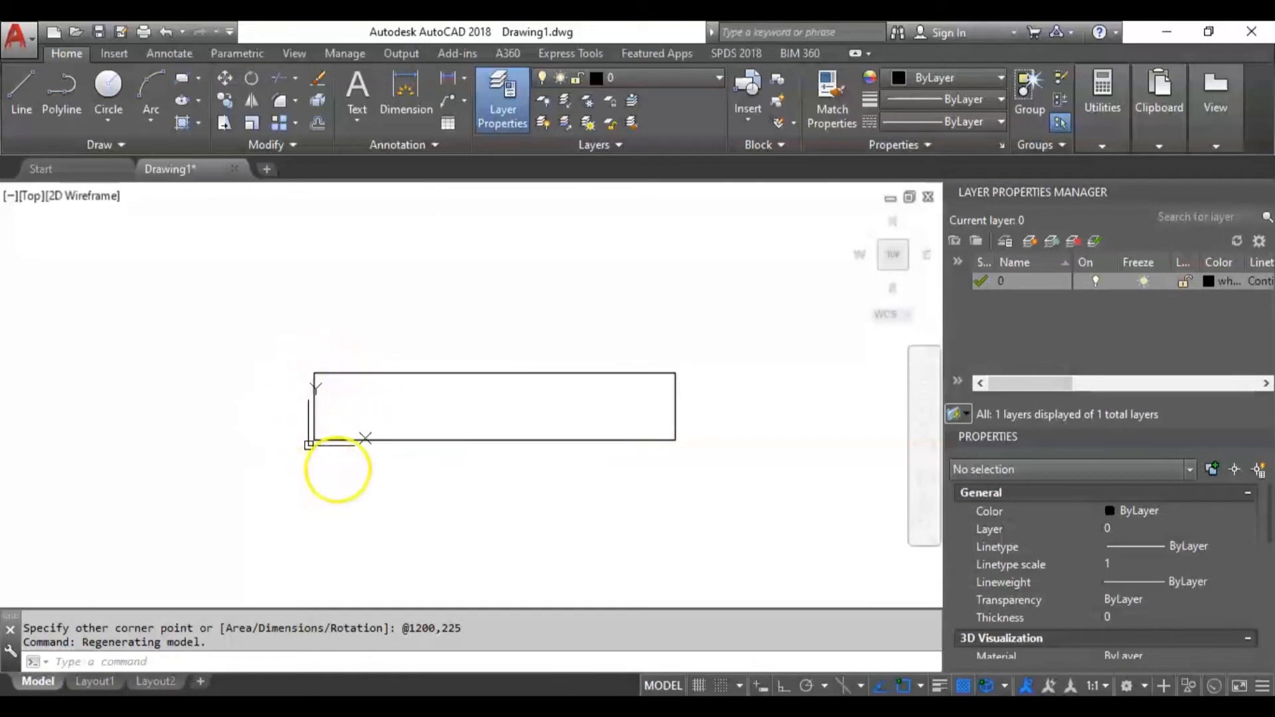
- Set the UCS icon to the Noorigin option so it stays away from the rectangle's corner
{"action": "mouse_move", "coordinate": [404, 405]}
{"action": "middle_mouse_down"}
{"action": "mouse_move", "coordinate": [379, 319]}
{"action": "mouse_move", "coordinate": [311, 305]}
{"action": "mouse_move", "coordinate": [405, 343]}
{"action": "middle_mouse_up"}
{"action": "type", "text": "ucsicon"}
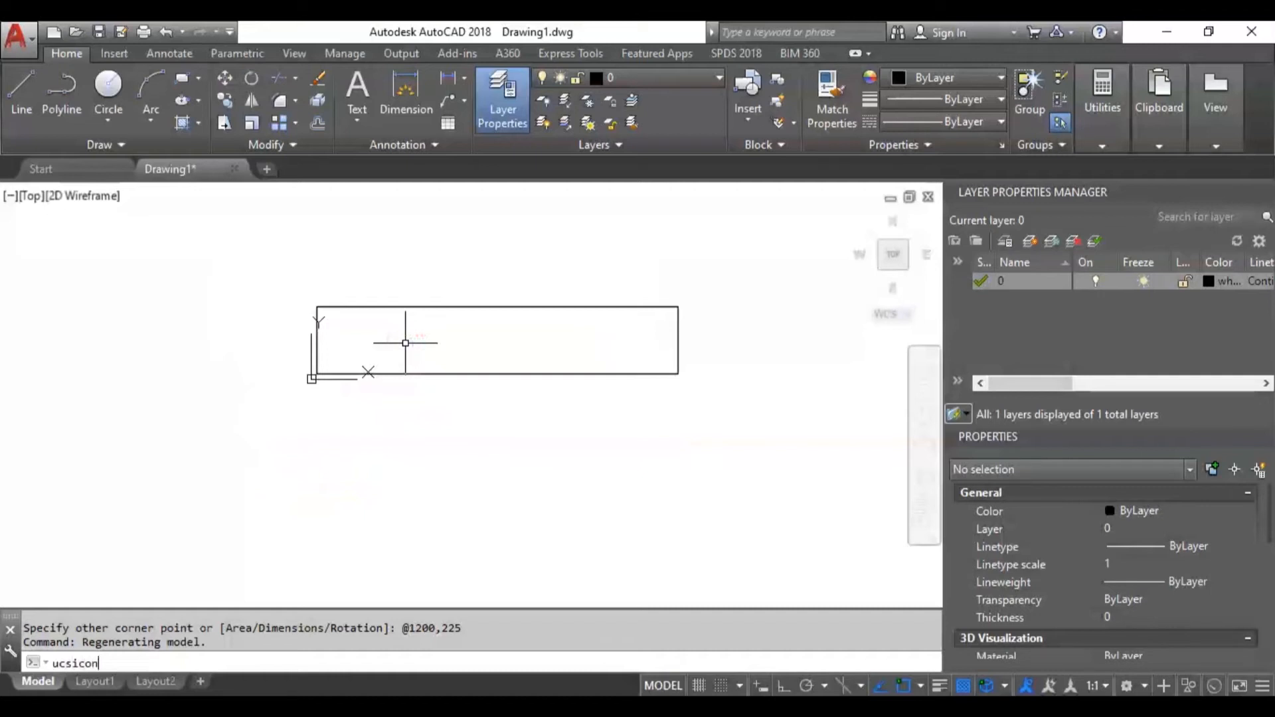
{"action": "key", "text": "Return"}
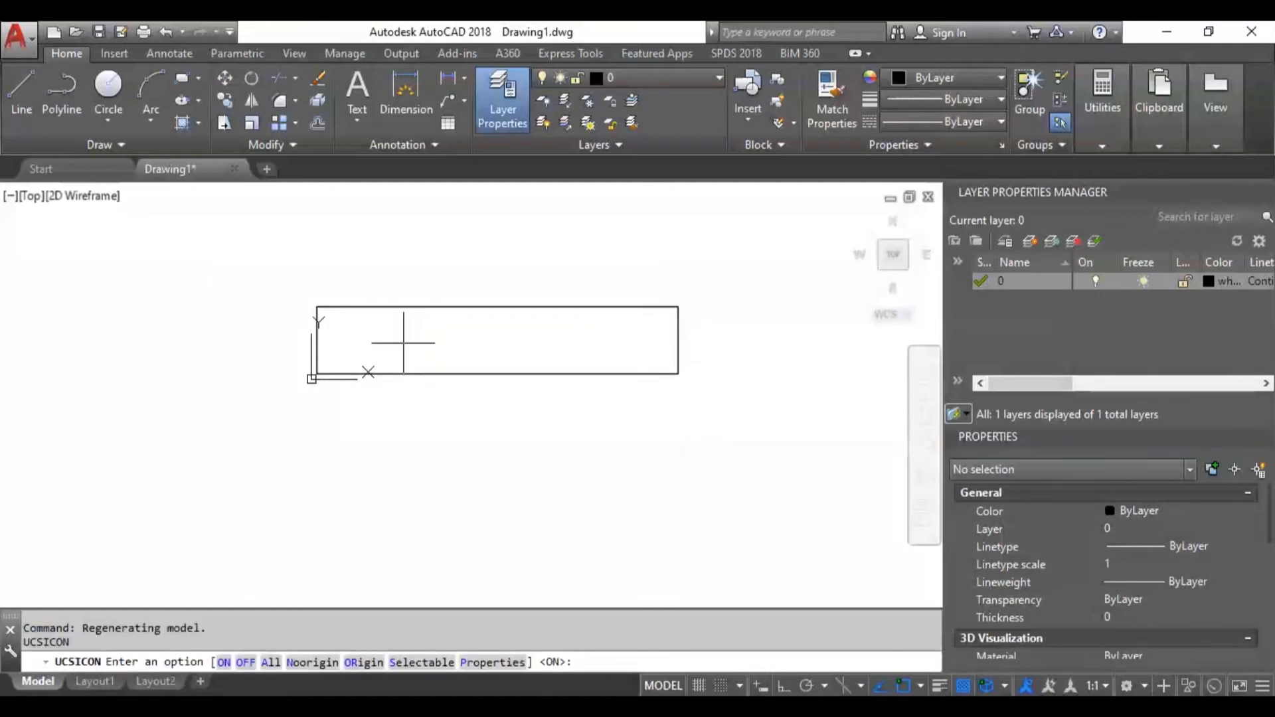
{"action": "left_click", "coordinate": [295, 672]}
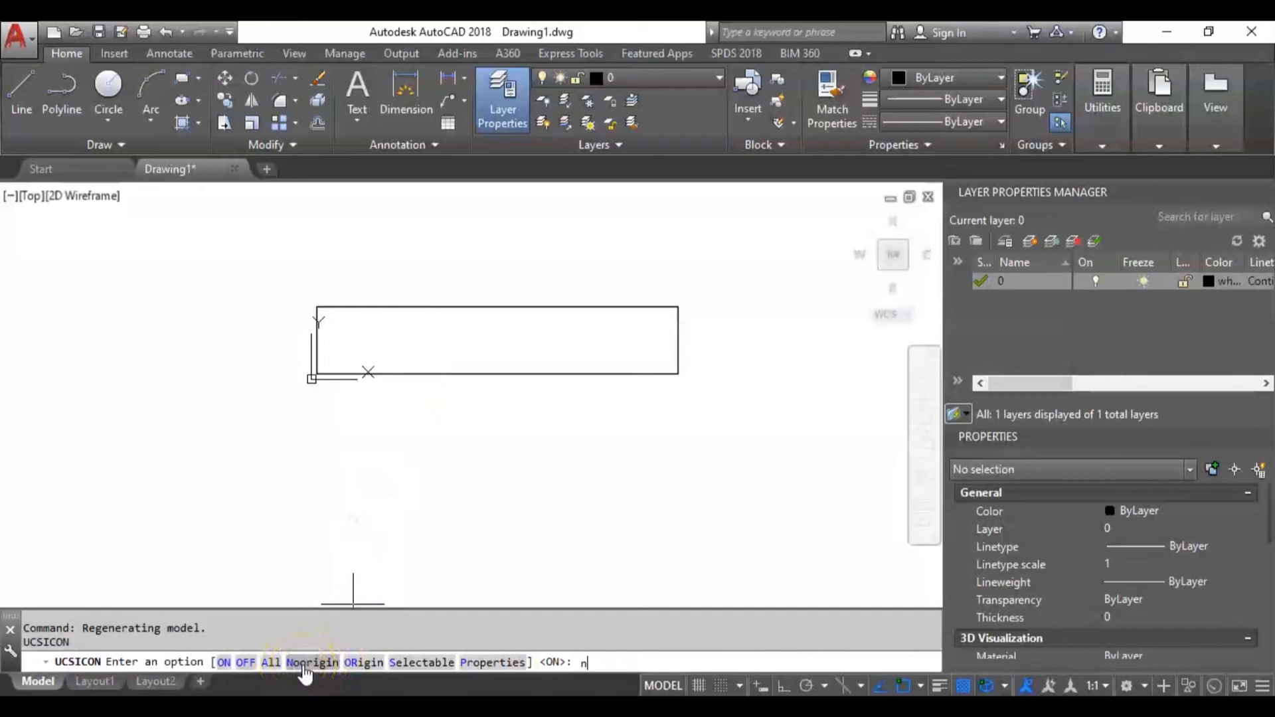
{"action": "key", "text": "Return"}
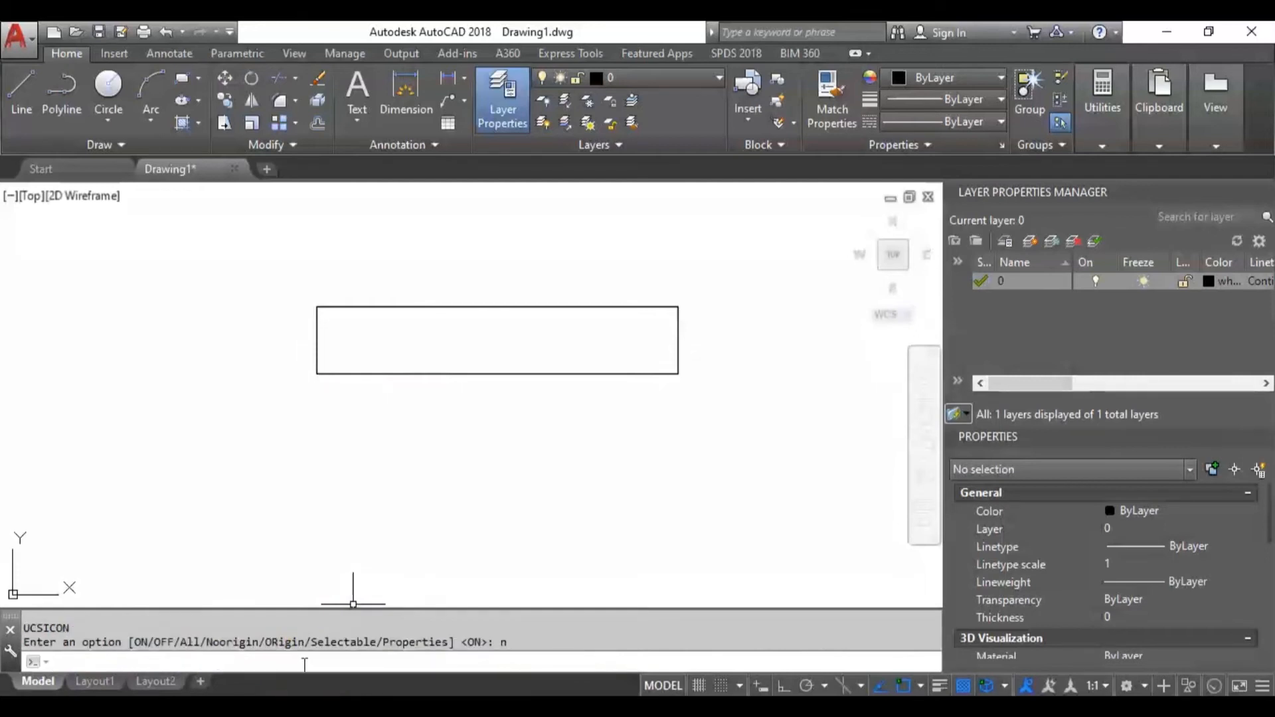
{"action": "mouse_move", "coordinate": [200, 465]}
{"action": "middle_mouse_down"}
{"action": "mouse_move", "coordinate": [154, 376]}
{"action": "mouse_move", "coordinate": [370, 370]}
{"action": "mouse_move", "coordinate": [322, 422]}
{"action": "mouse_move", "coordinate": [362, 421]}
{"action": "mouse_move", "coordinate": [278, 417]}
{"action": "middle_mouse_up"}
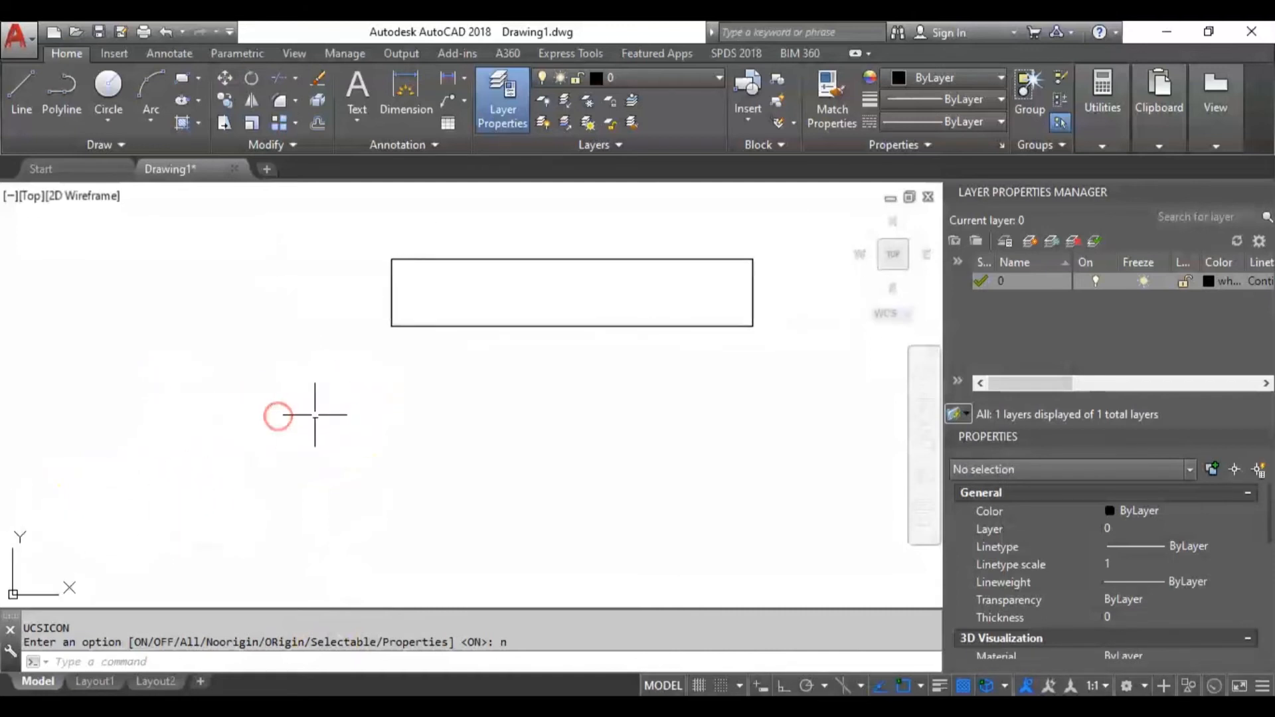
{"action": "middle_click_drag", "start_coordinate": [479, 370], "coordinate": [381, 441]}
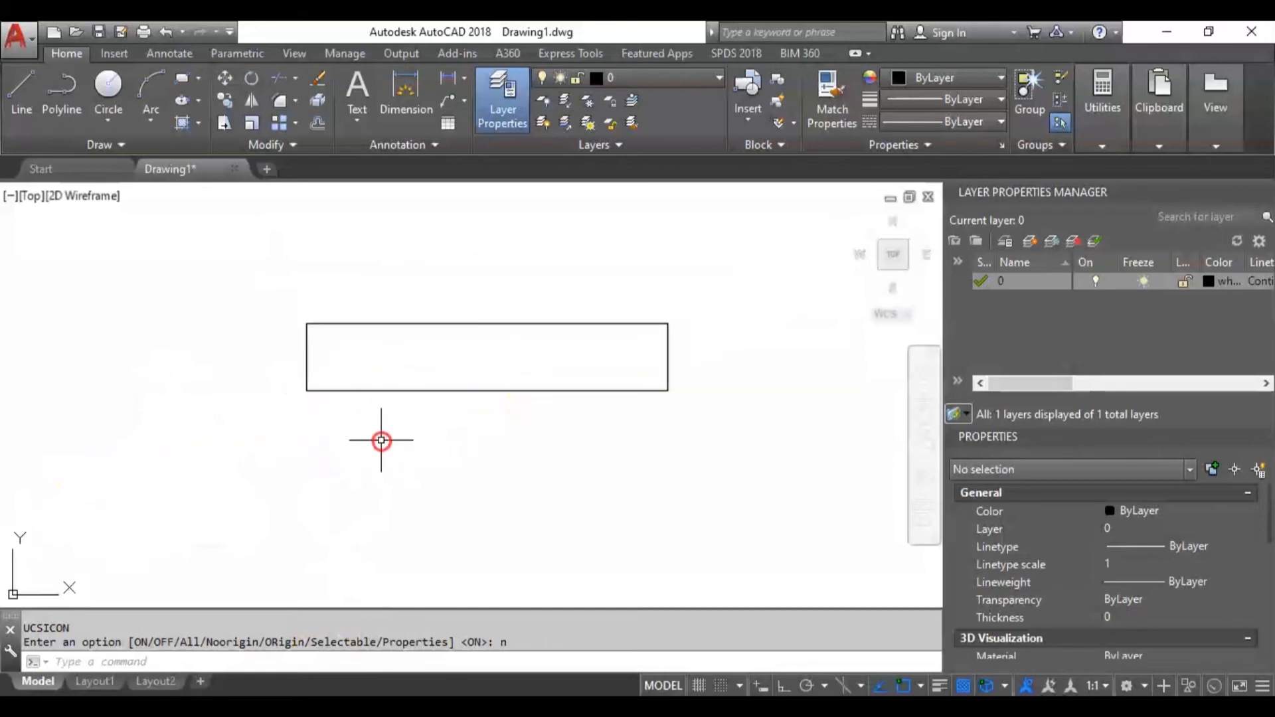
- Create a new layer named Windows and set its color to blue
{"action": "left_click", "coordinate": [1031, 242]}
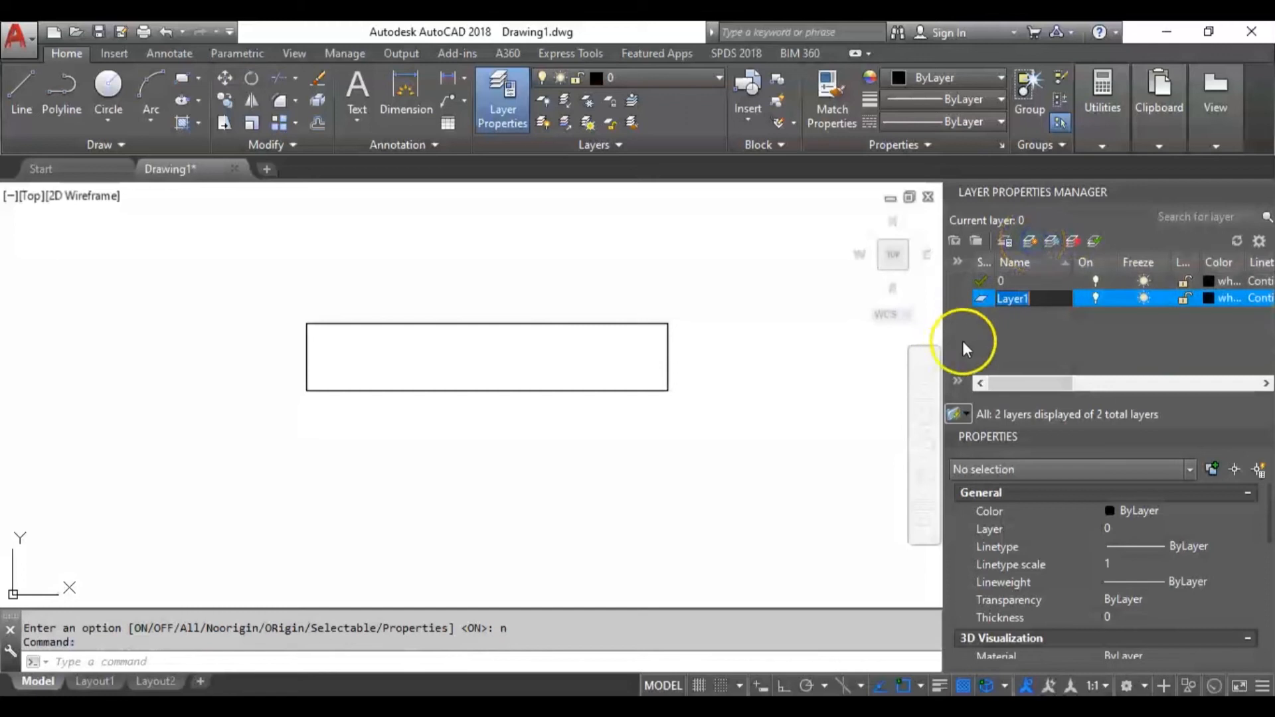
{"action": "type", "text": "Win"}
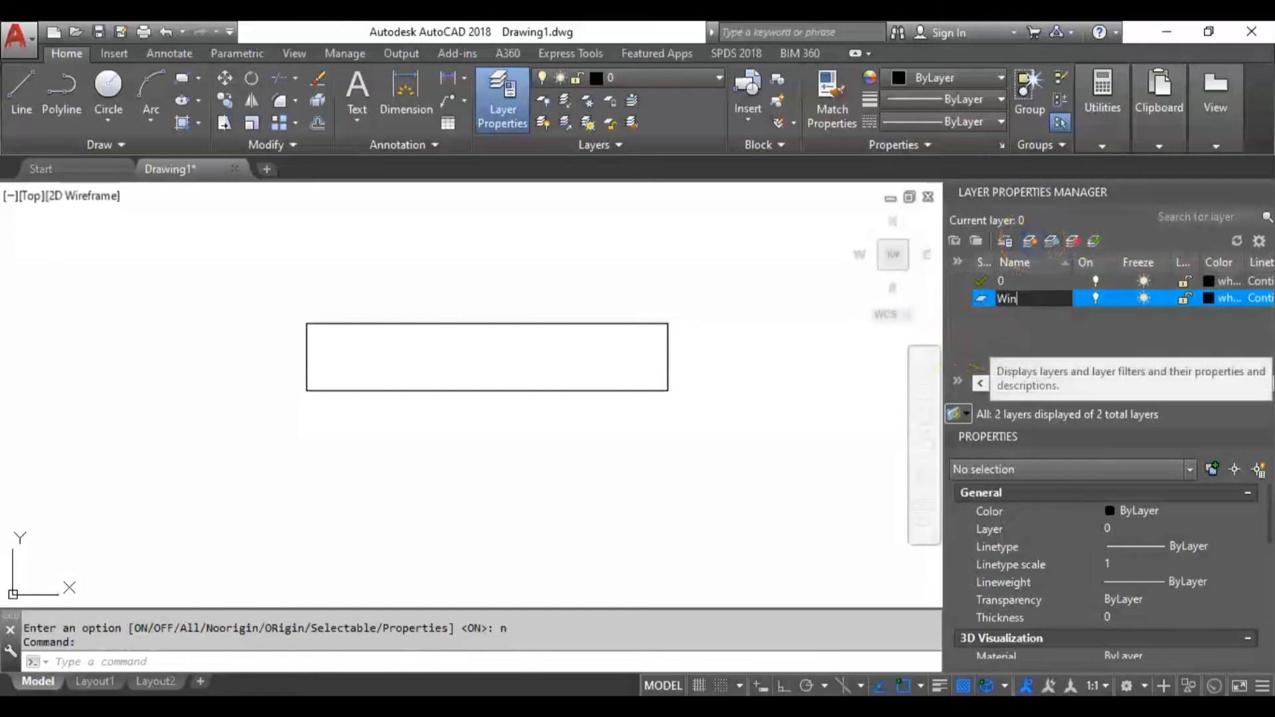
{"action": "type", "text": "dows"}
{"action": "key", "text": "Return"}
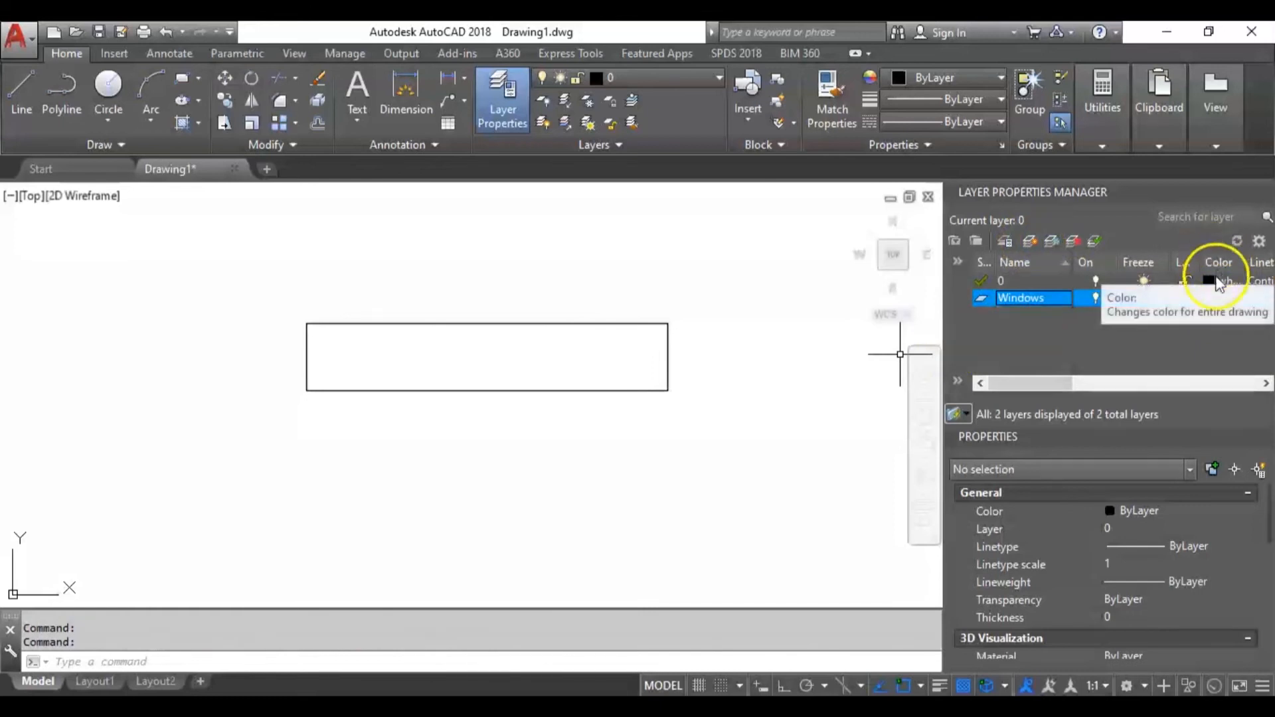
{"action": "left_click", "coordinate": [1213, 297]}
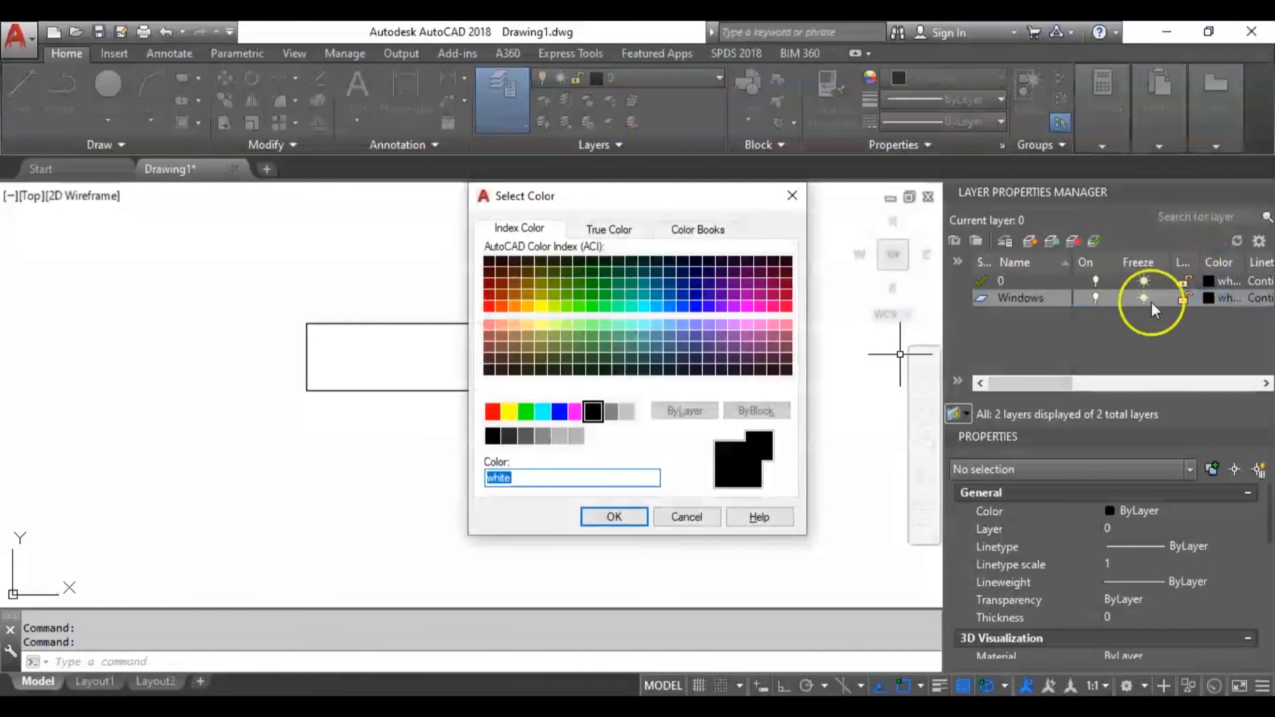
{"action": "left_click", "coordinate": [559, 412]}
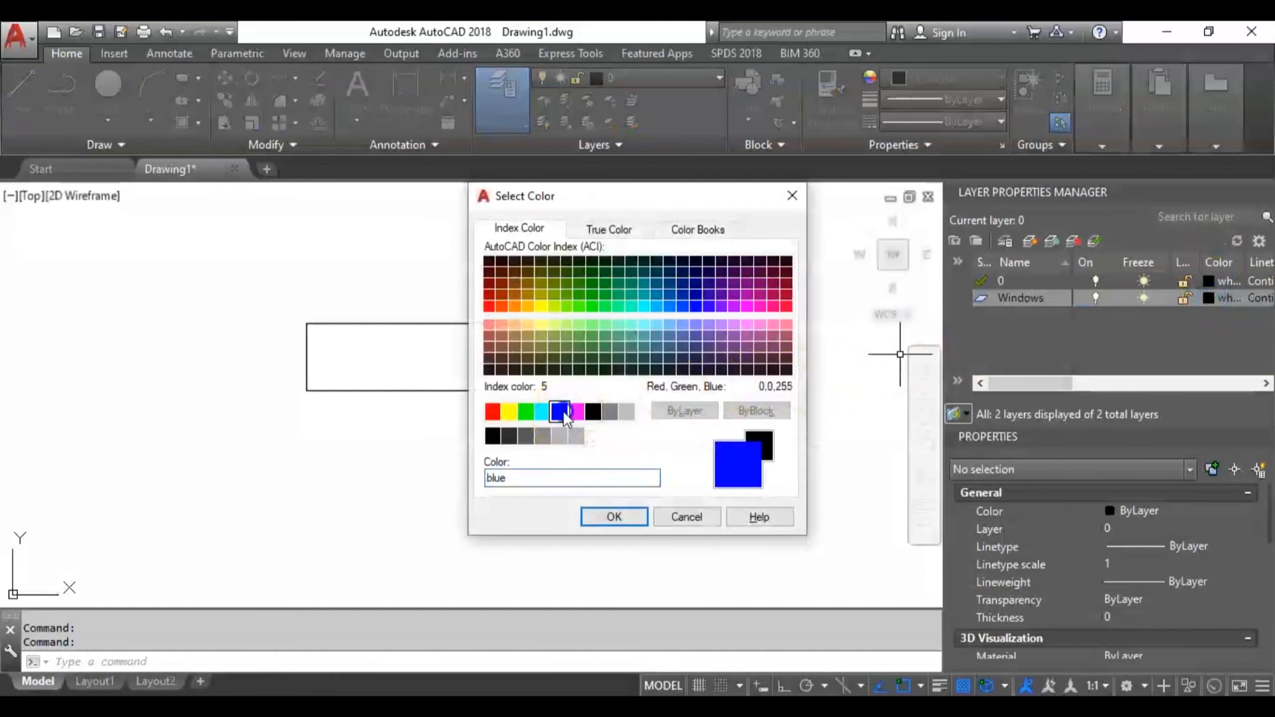
{"action": "left_click", "coordinate": [610, 517]}
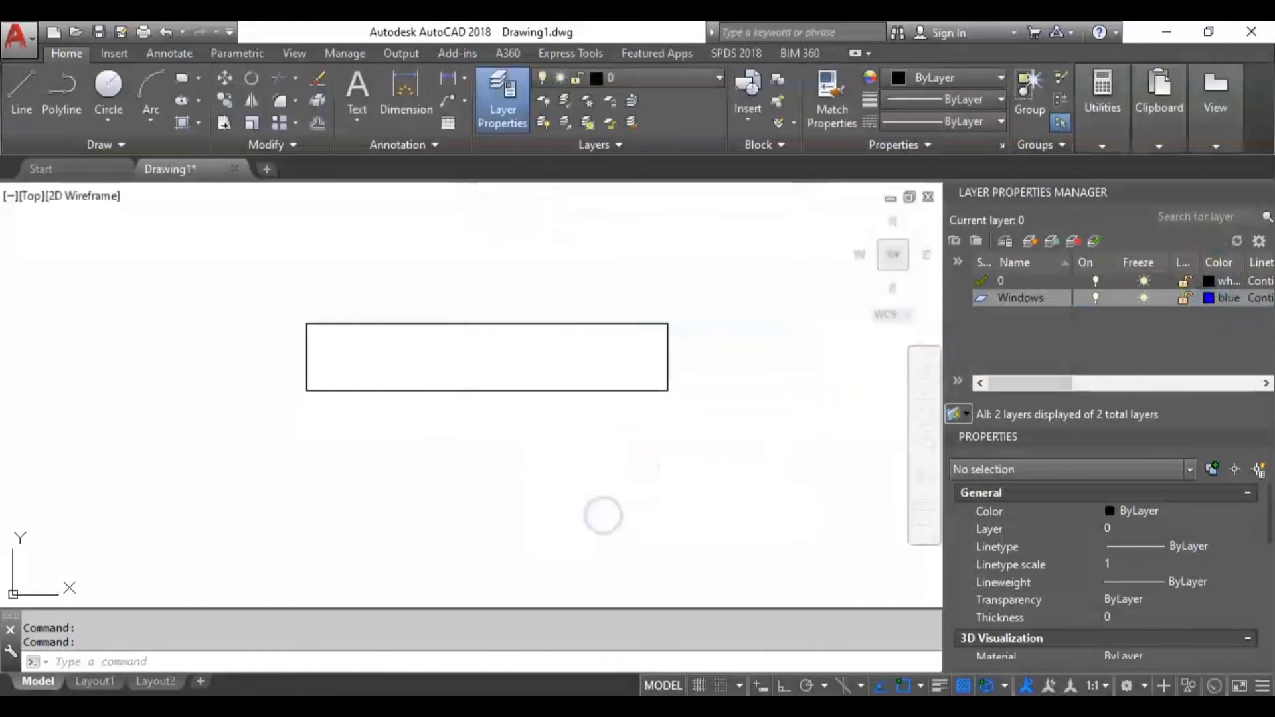
- Assign the rectangle to the Windows layer and explode it into separate lines
{"action": "left_click", "coordinate": [254, 304]}
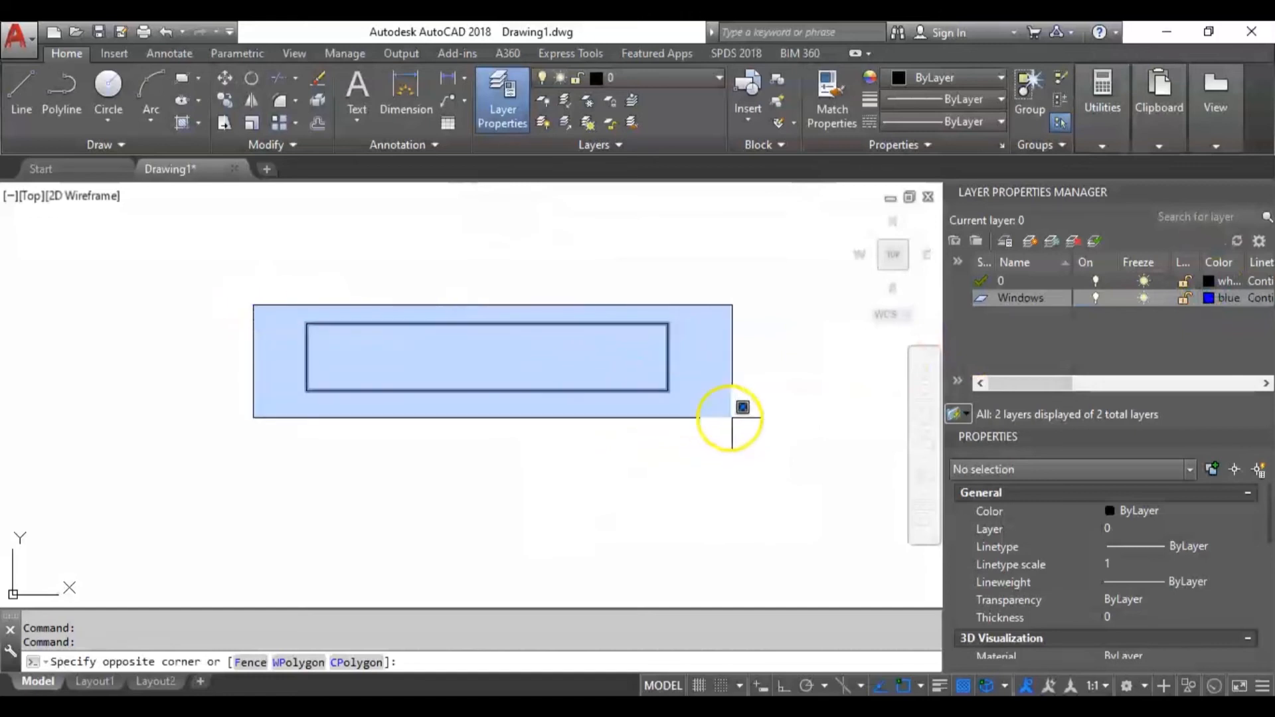
{"action": "left_click", "coordinate": [752, 430]}
{"action": "left_click", "coordinate": [680, 75]}
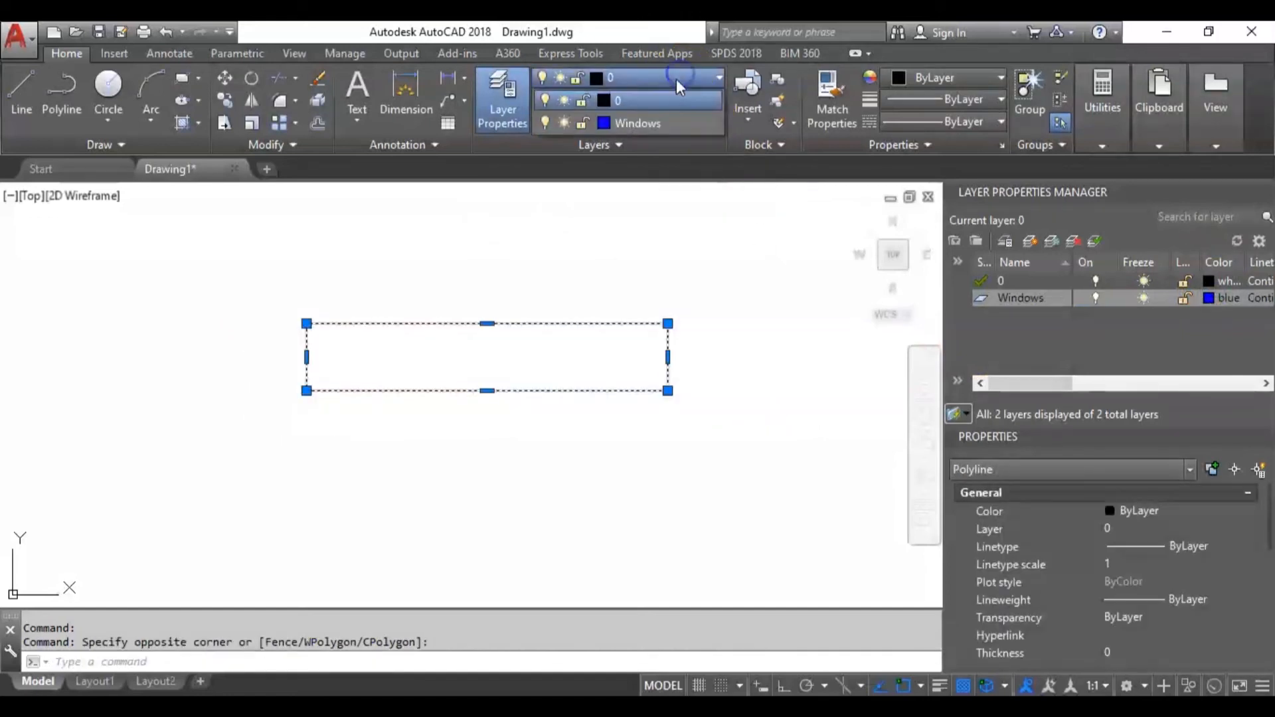
{"action": "left_click", "coordinate": [656, 123]}
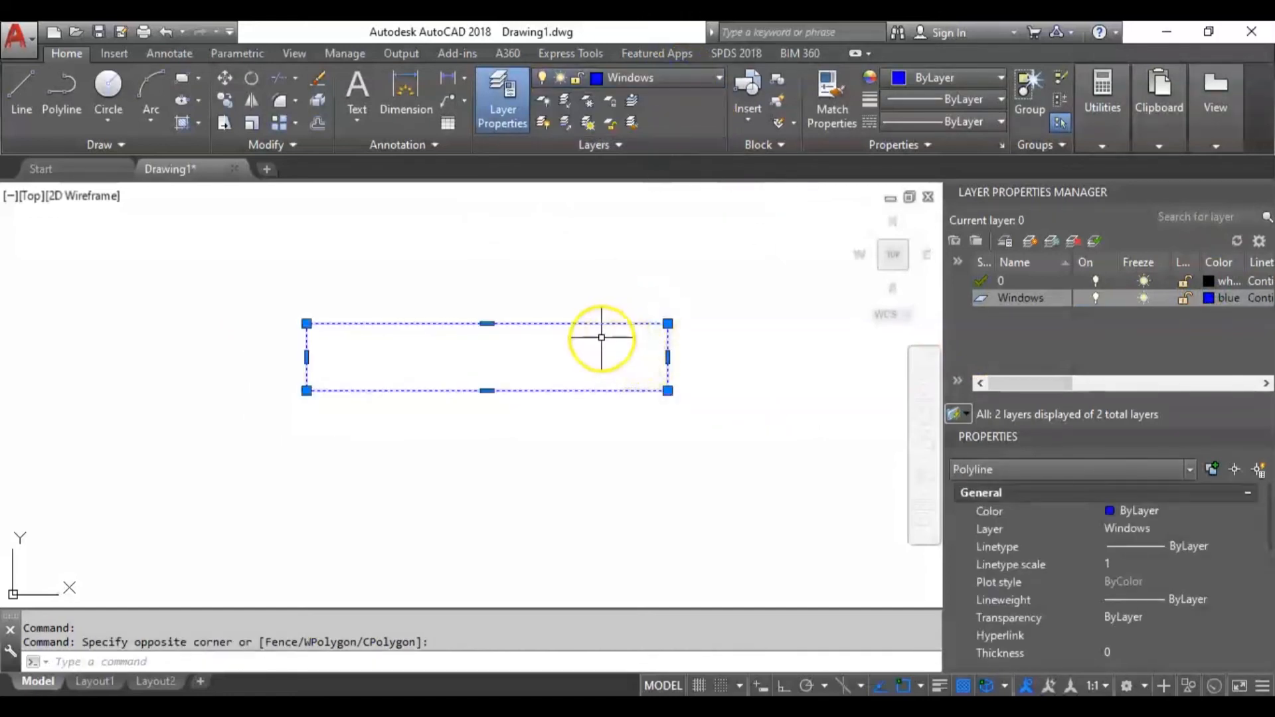
{"action": "type", "text": "x"}
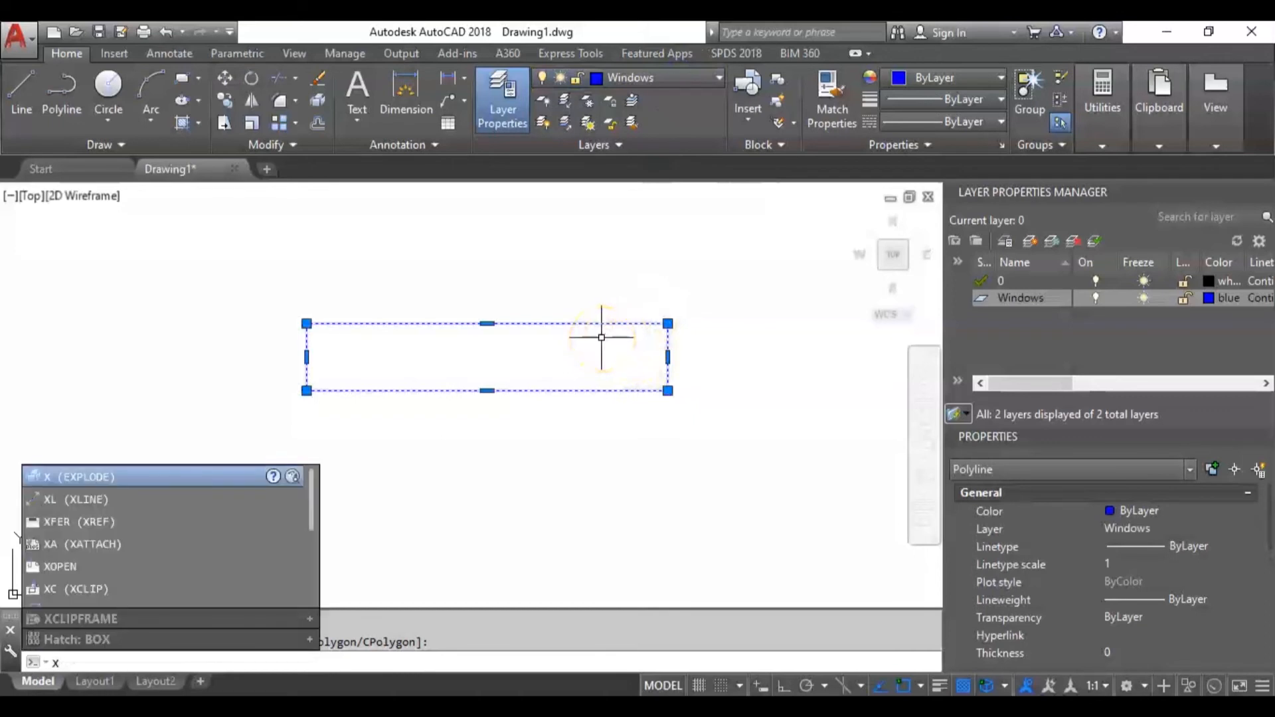
{"action": "key", "text": "Return"}
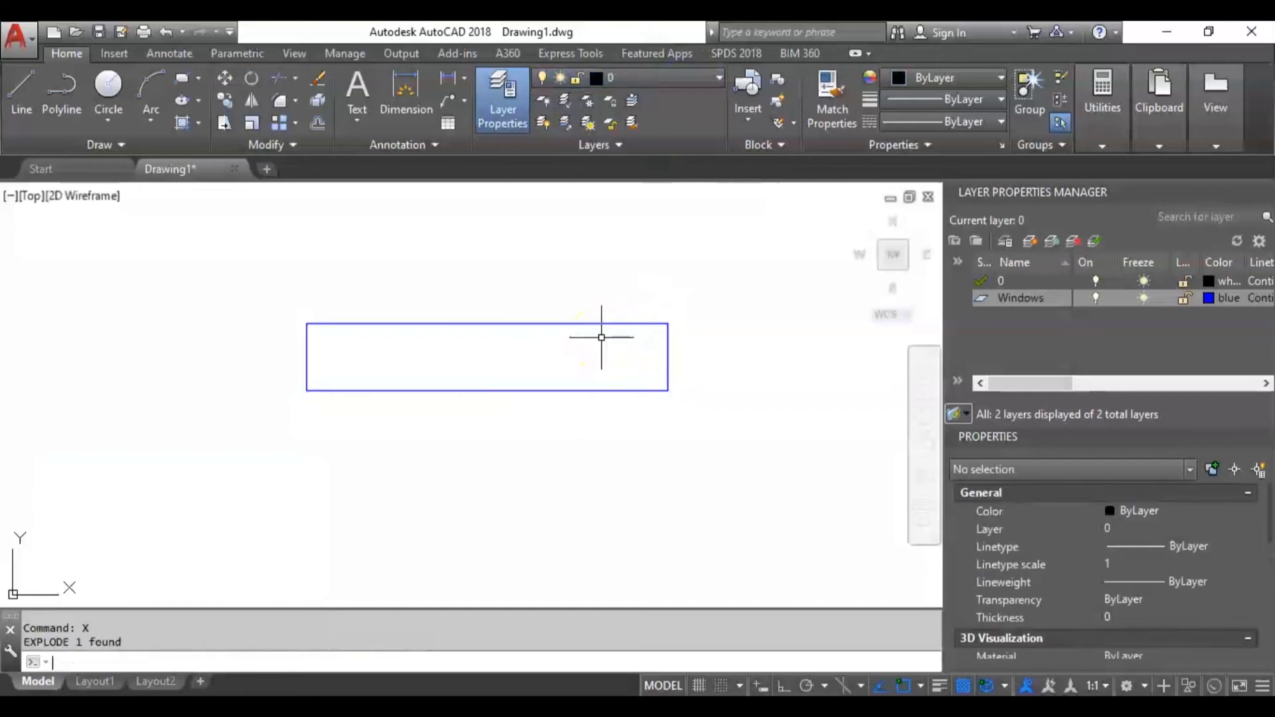
- Offset the rectangle's upper and lower long edges inward by 50
{"action": "left_click", "coordinate": [569, 324]}
{"action": "type", "text": "b"}
{"action": "key", "text": "Return"}
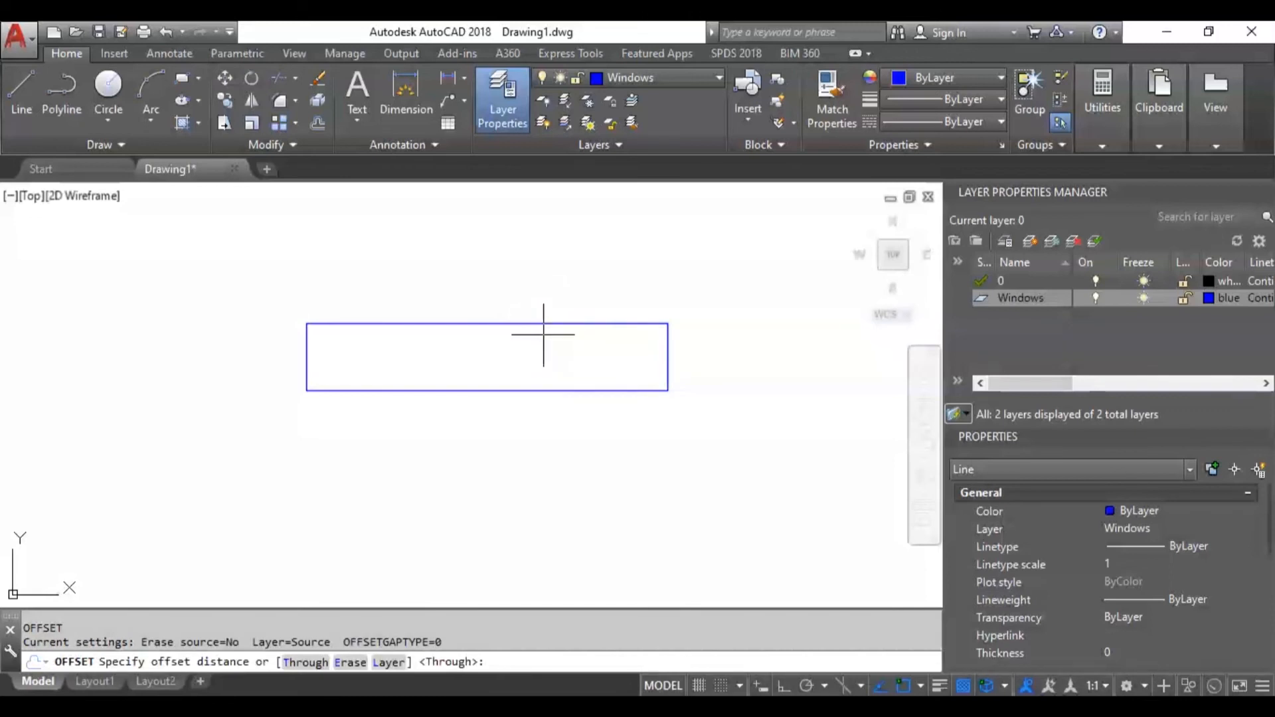
{"action": "type", "text": "0"}
{"action": "key", "text": "Return"}
{"action": "left_click", "coordinate": [542, 341]}
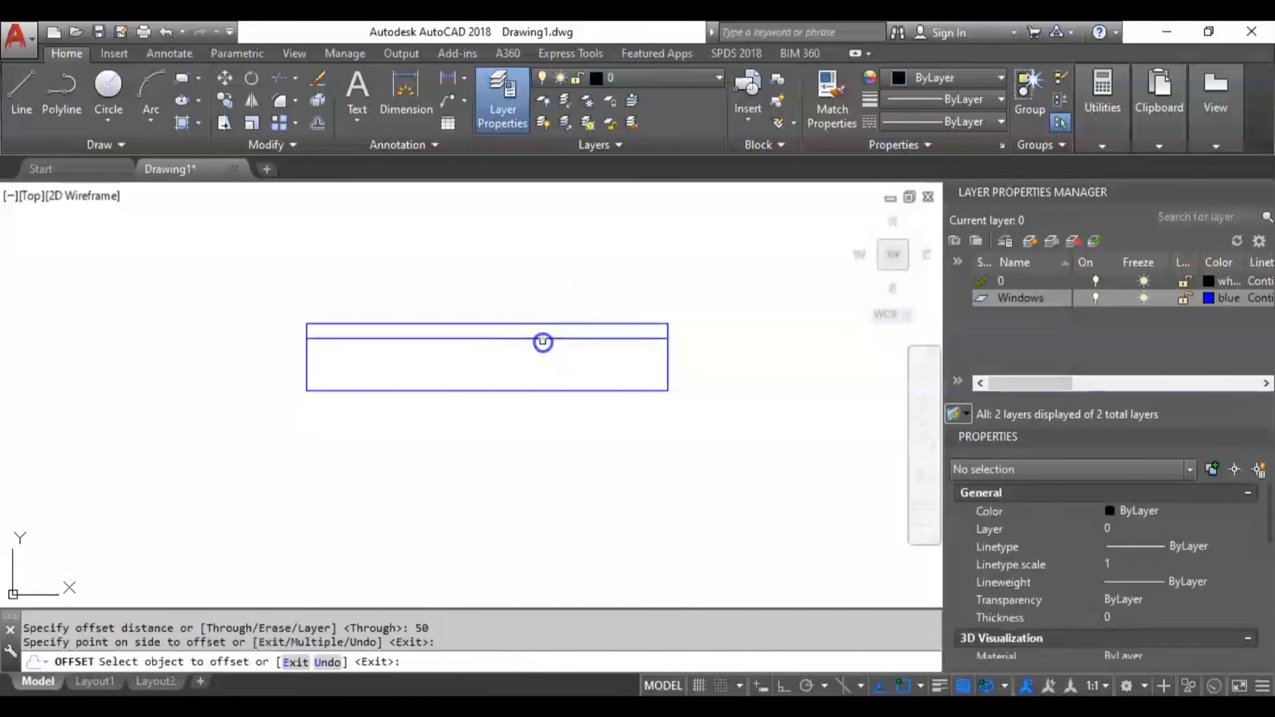
{"action": "left_click", "coordinate": [535, 391]}
{"action": "left_click", "coordinate": [531, 358]}
{"action": "key", "text": "Escape"}
- Offset the two inner horizontal lines by 20 toward the middle of the rectangle
{"action": "left_click", "coordinate": [508, 375]}
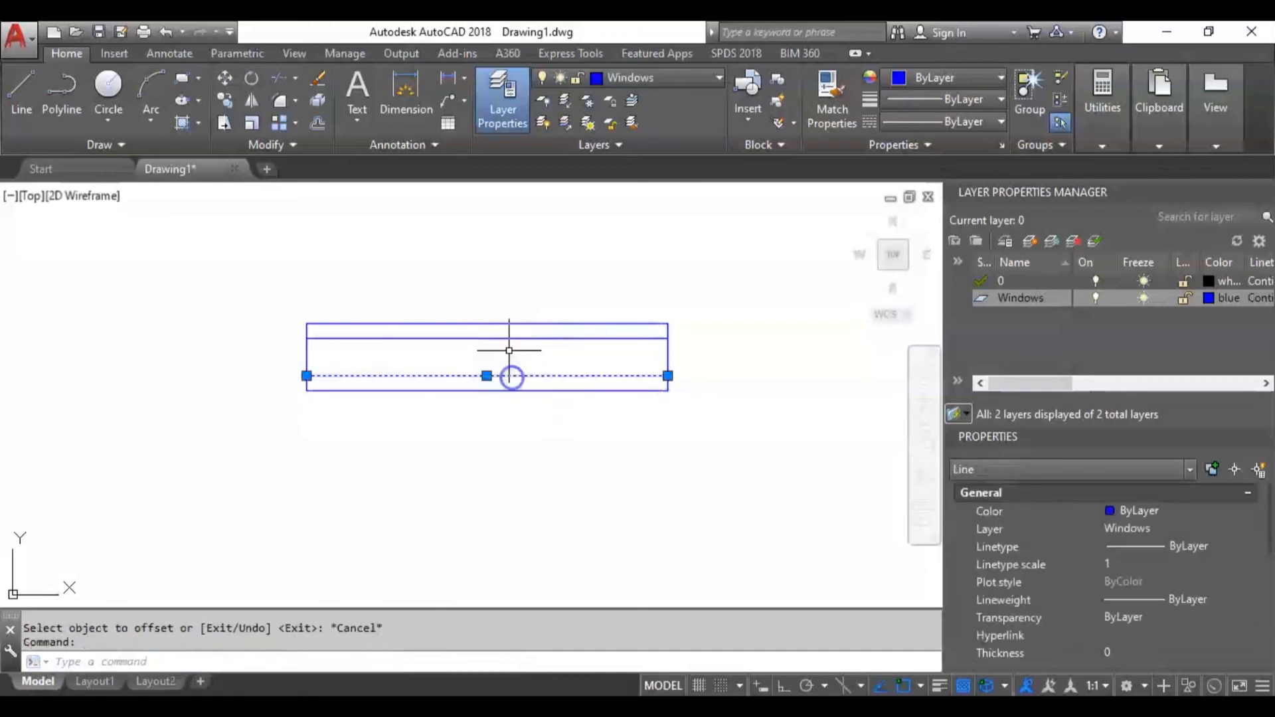
{"action": "type", "text": "o"}
{"action": "key", "text": "Return"}
{"action": "type", "text": "20"}
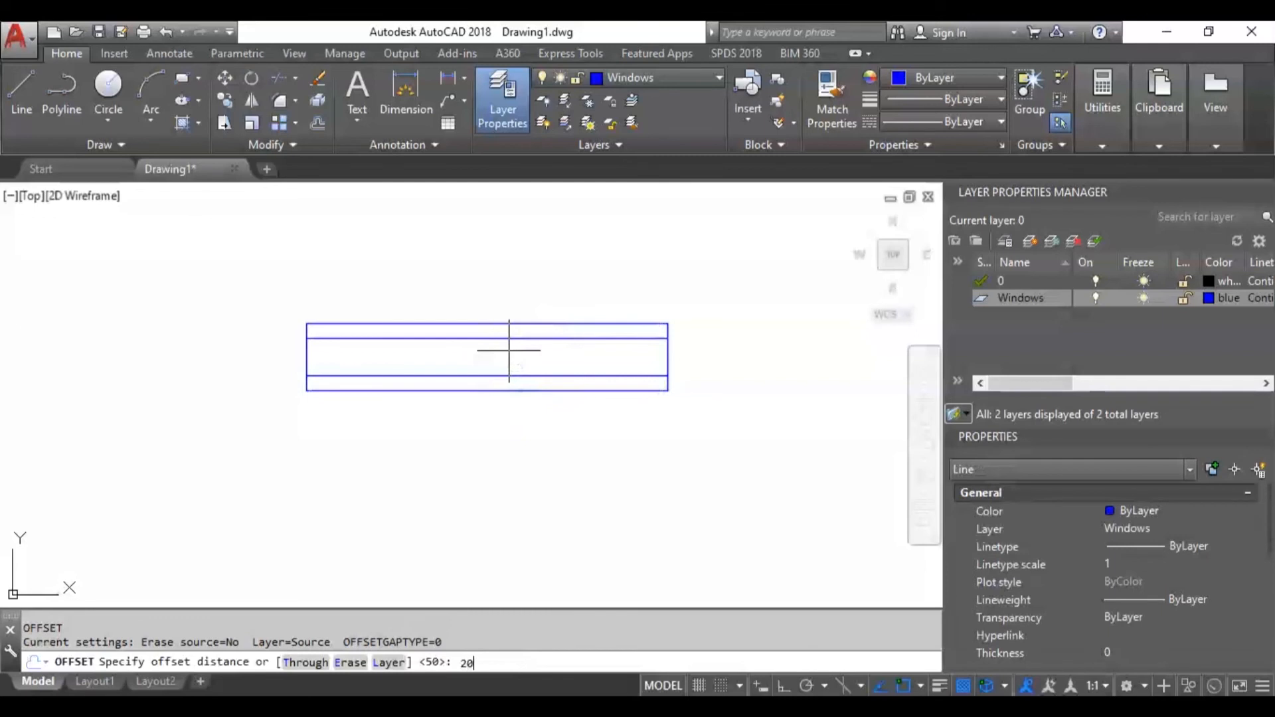
{"action": "key", "text": "Return"}
{"action": "left_click", "coordinate": [509, 350]}
{"action": "left_click", "coordinate": [512, 339]}
{"action": "left_click", "coordinate": [607, 361]}
{"action": "key", "text": "Escape"}
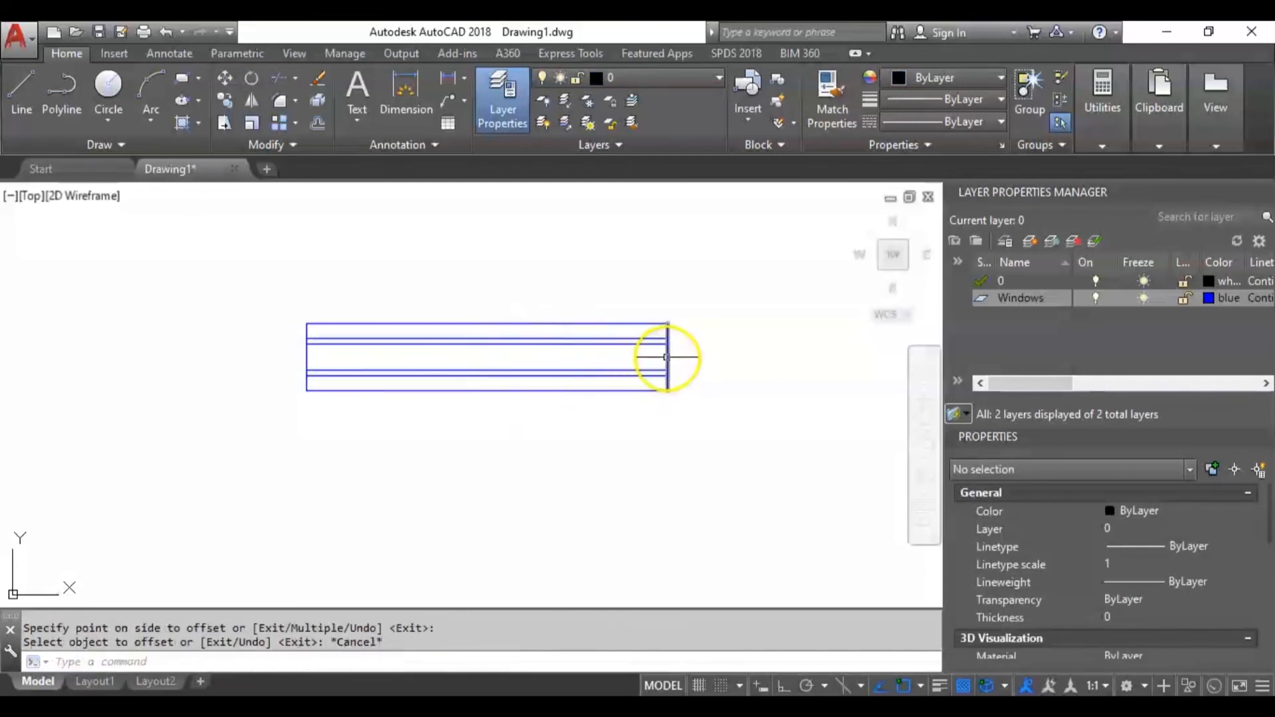
- Offset the rectangle's two short side edges inward by 100
{"action": "left_click", "coordinate": [666, 357]}
{"action": "type", "text": "o"}
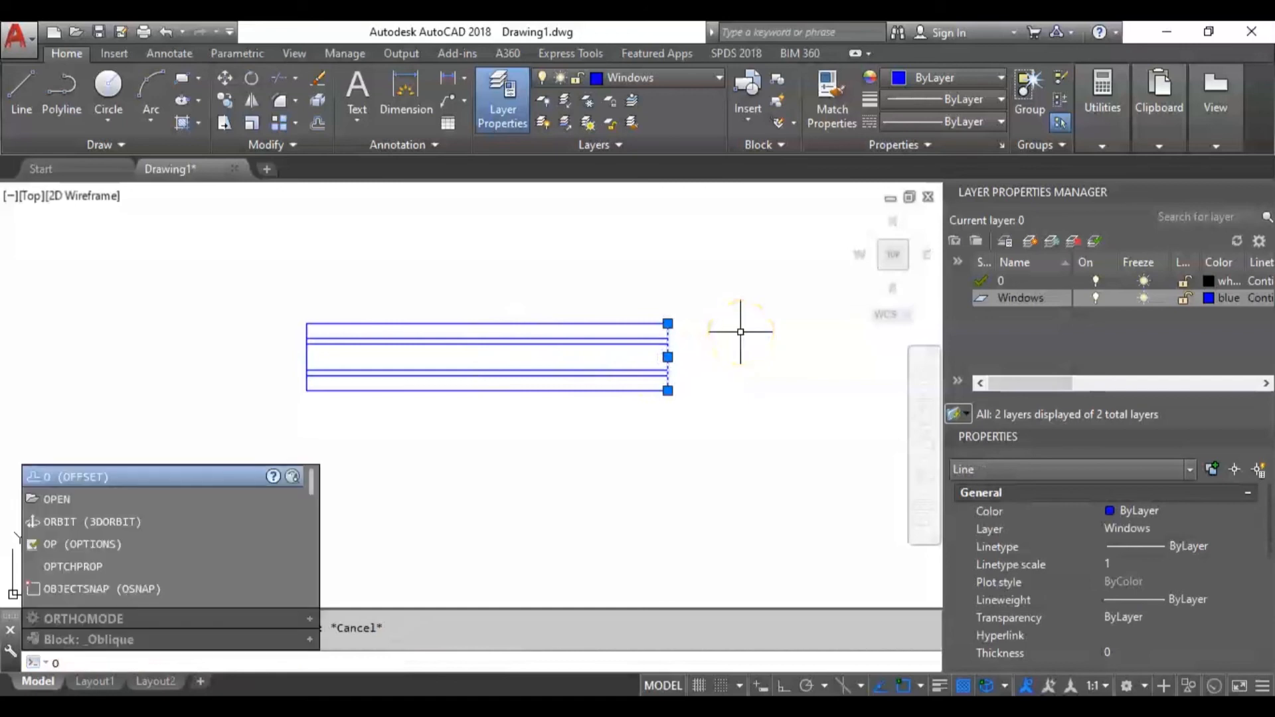
{"action": "key", "text": "Return"}
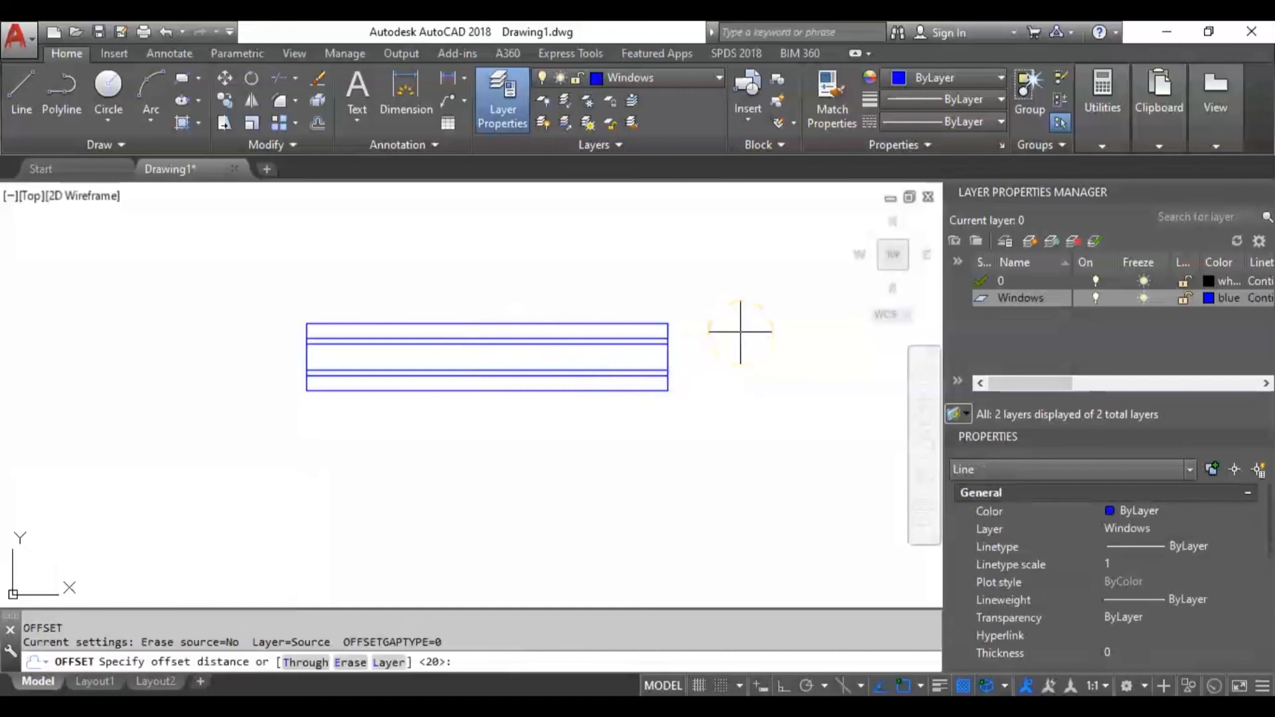
{"action": "type", "text": "100"}
{"action": "key", "text": "Return"}
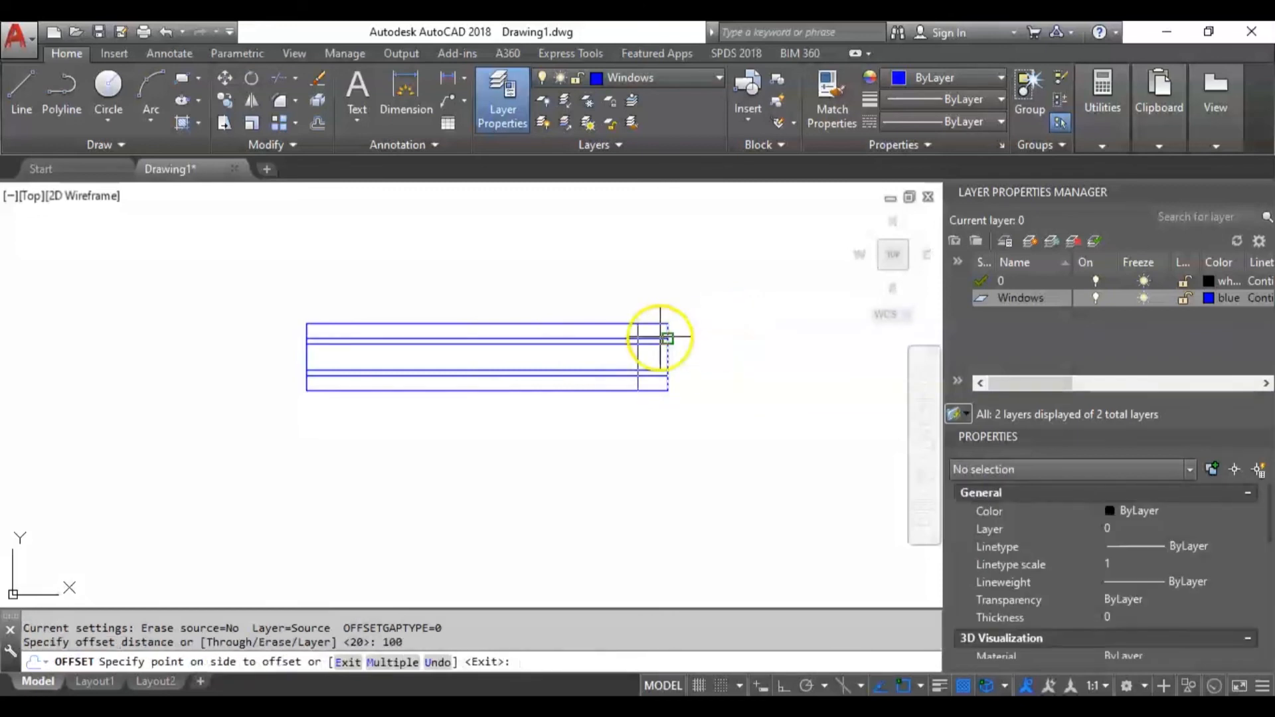
{"action": "left_click", "coordinate": [582, 339]}
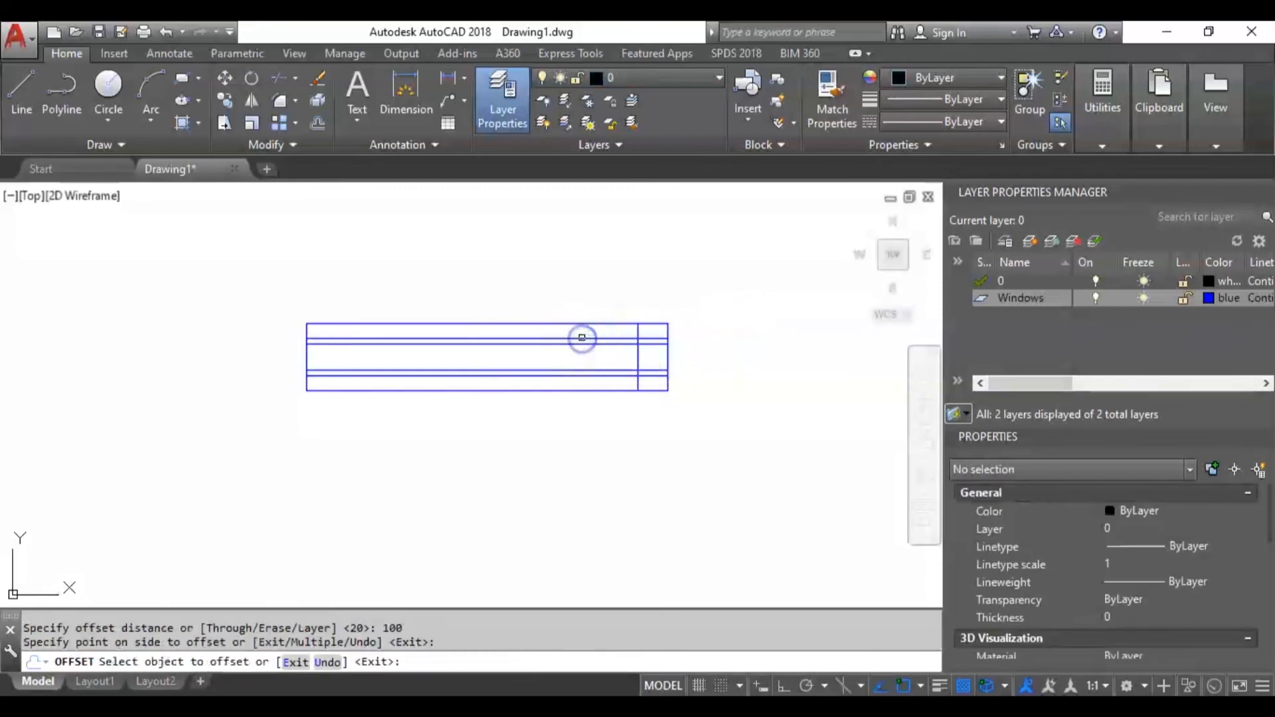
{"action": "left_click", "coordinate": [306, 360]}
{"action": "left_click", "coordinate": [366, 354]}
{"action": "key", "text": "Escape"}
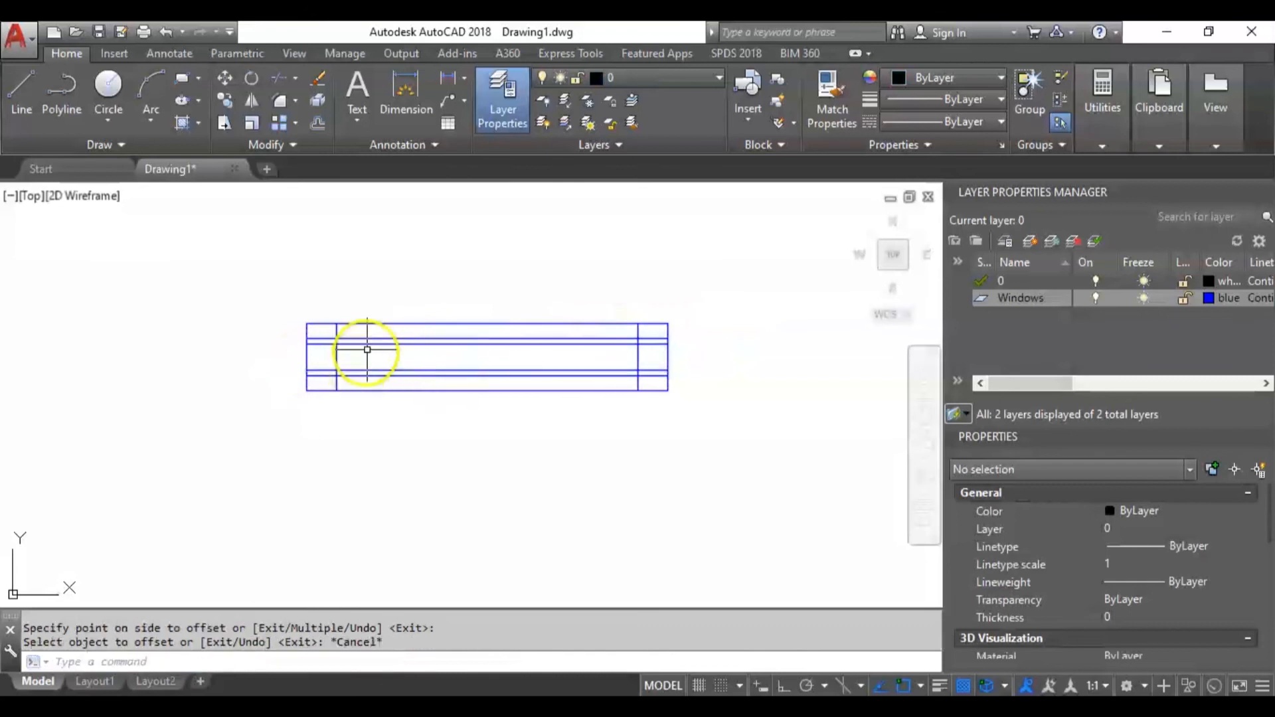
- Trim the inner horizontal lines out of both 100-wide end sections of the window frame
{"action": "type", "text": "tr"}
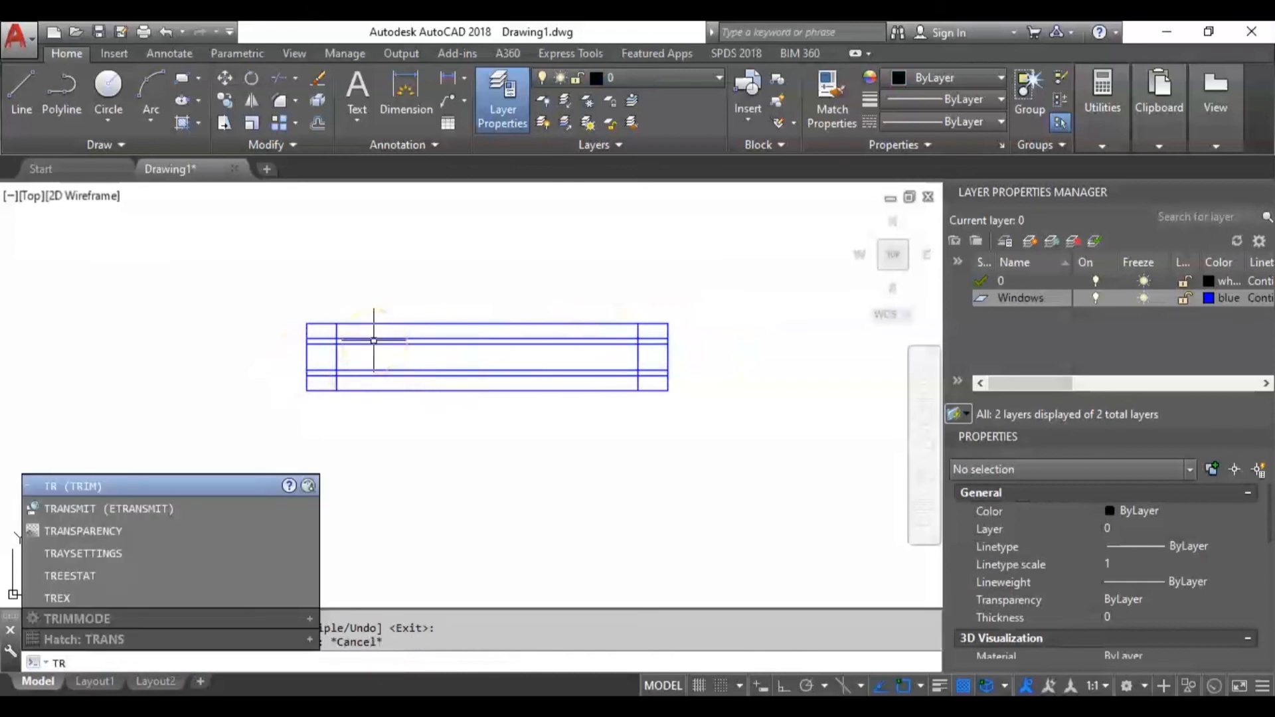
{"action": "key", "text": "Return"}
{"action": "key", "text": "Return"}
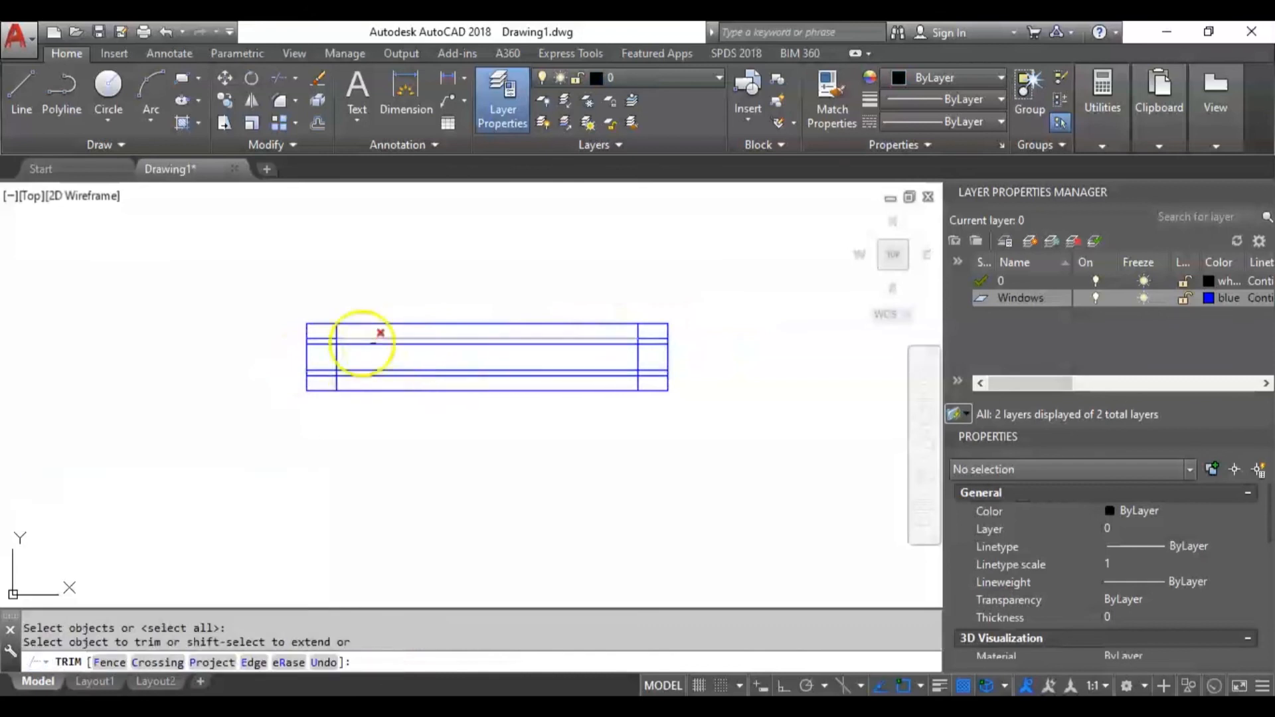
{"action": "left_click", "coordinate": [326, 383]}
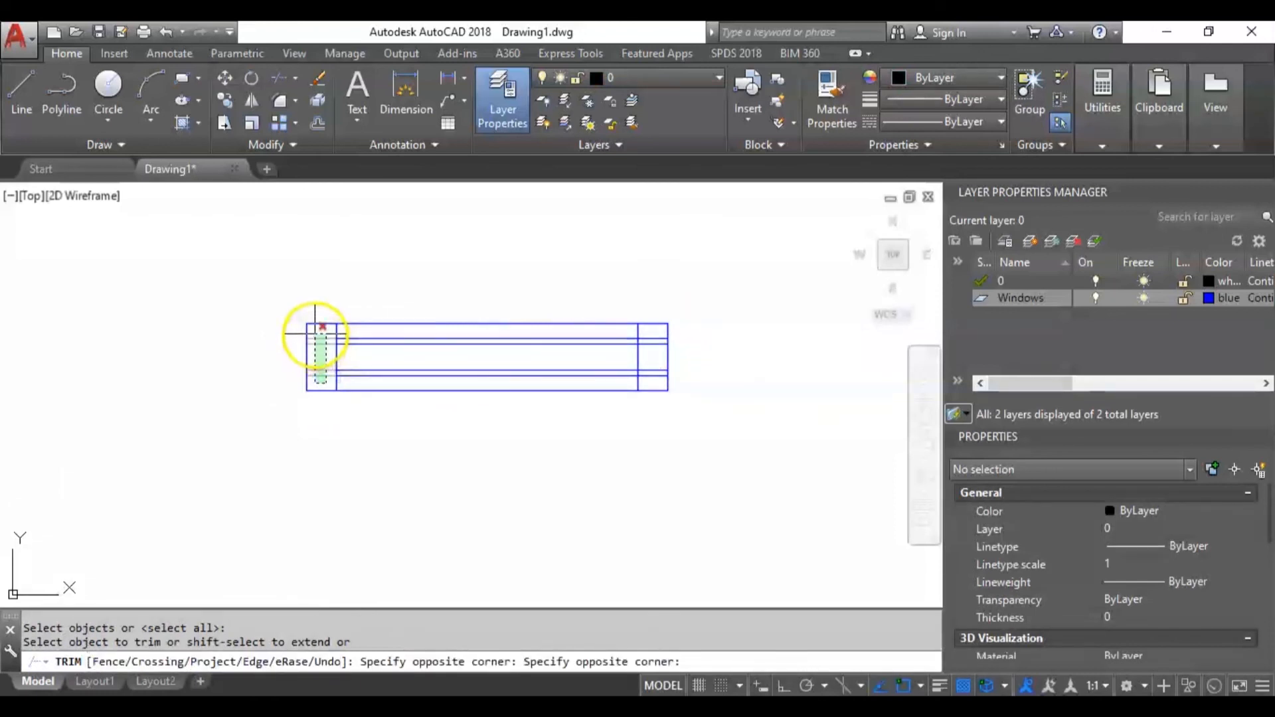
{"action": "left_click", "coordinate": [315, 327]}
{"action": "left_click", "coordinate": [661, 380]}
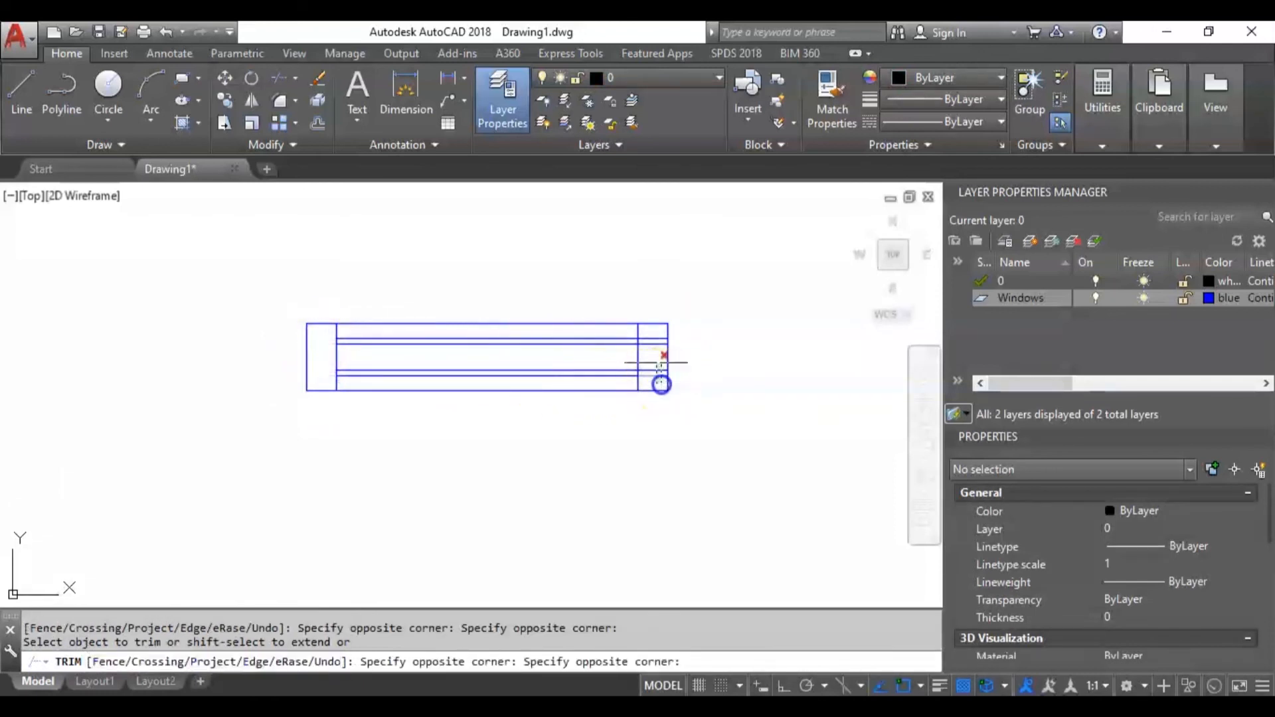
{"action": "left_click", "coordinate": [651, 331]}
{"action": "scroll", "coordinate": [685, 342], "scroll_direction": "down", "scroll_amount": 2}
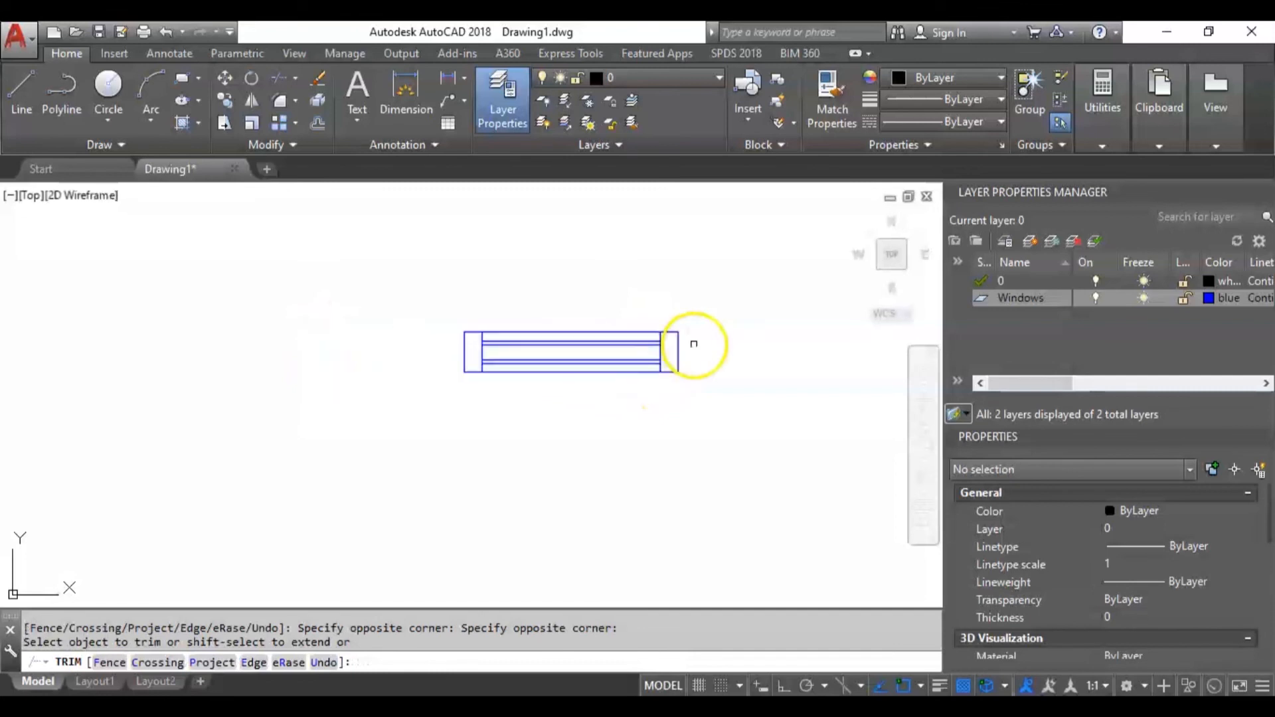
{"action": "key", "text": "Escape"}
- Start a block definition from all of the window's lines and name it Window_1200
{"action": "middle_click_drag", "start_coordinate": [524, 316], "coordinate": [352, 302]}
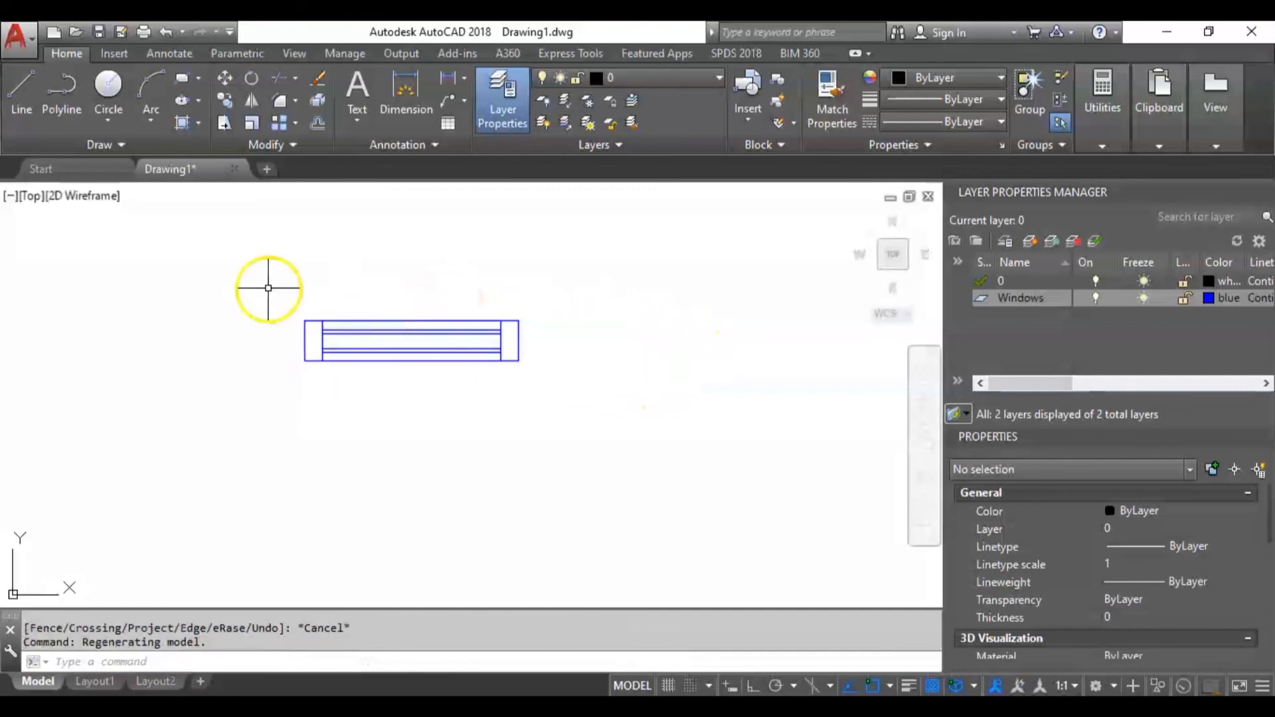
{"action": "left_click", "coordinate": [263, 288]}
{"action": "left_click", "coordinate": [606, 400]}
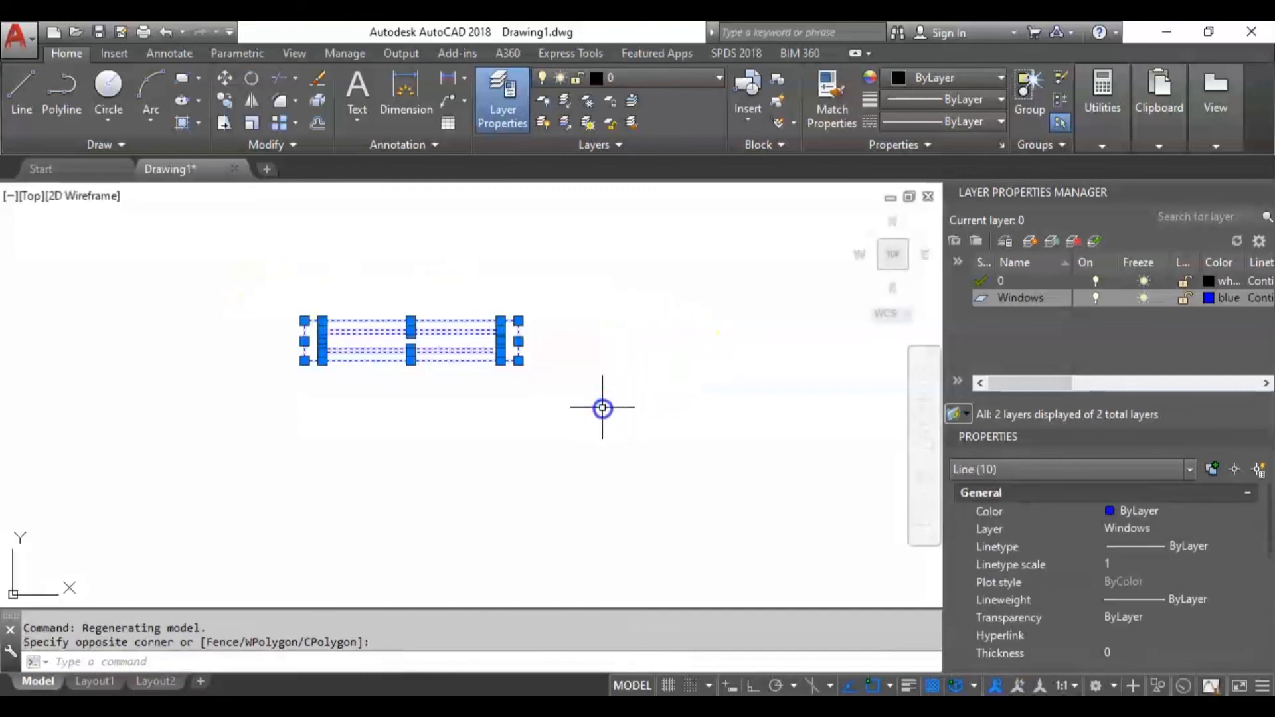
{"action": "type", "text": "B"}
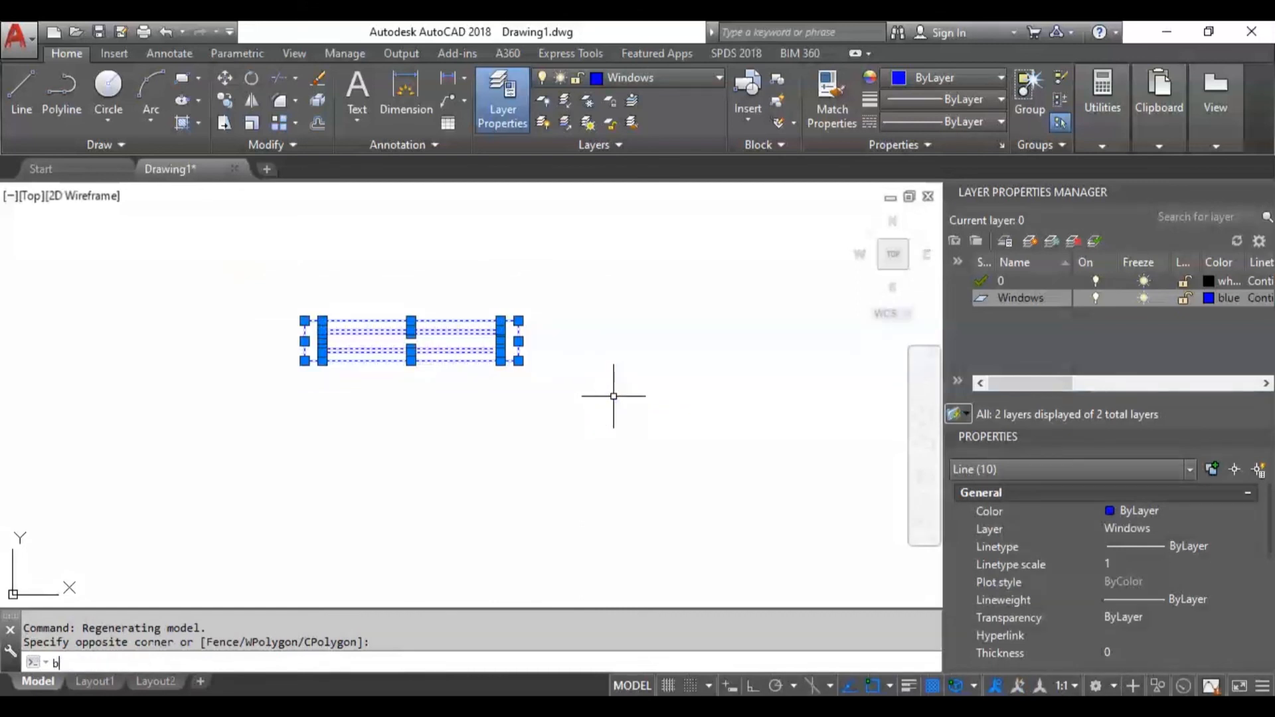
{"action": "key", "text": "Return"}
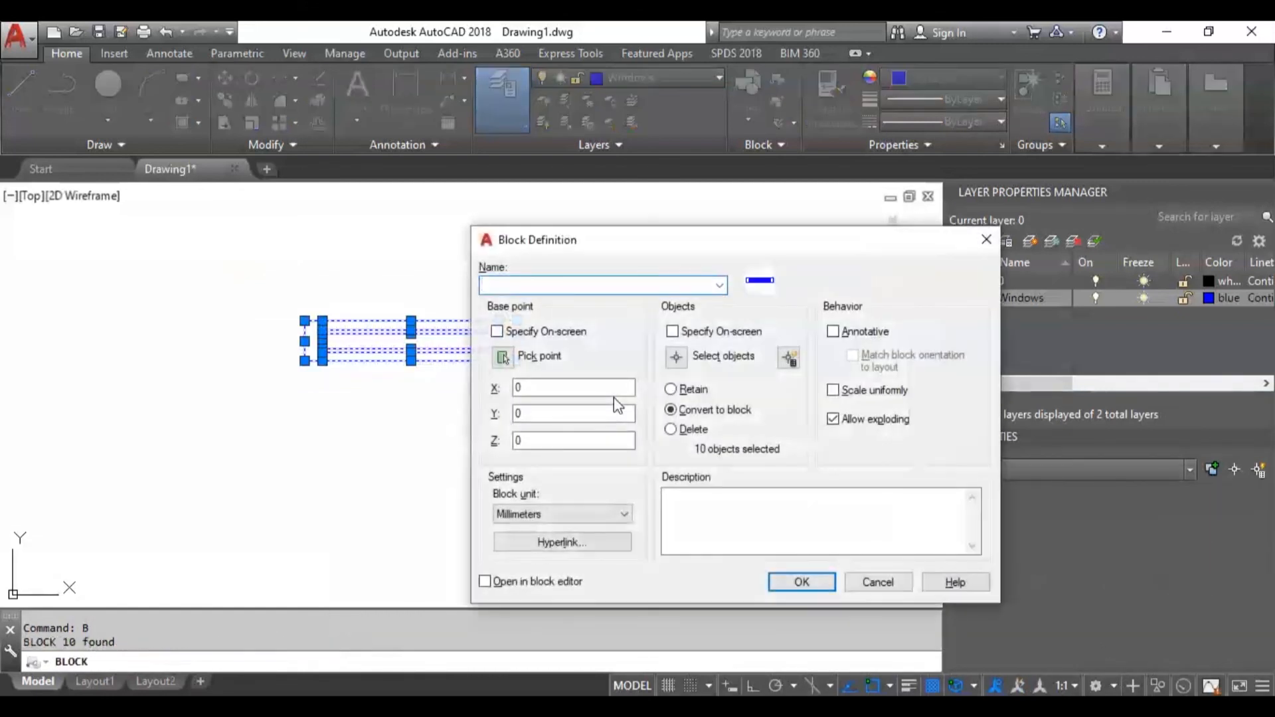
{"action": "type", "text": "Window_1200"}
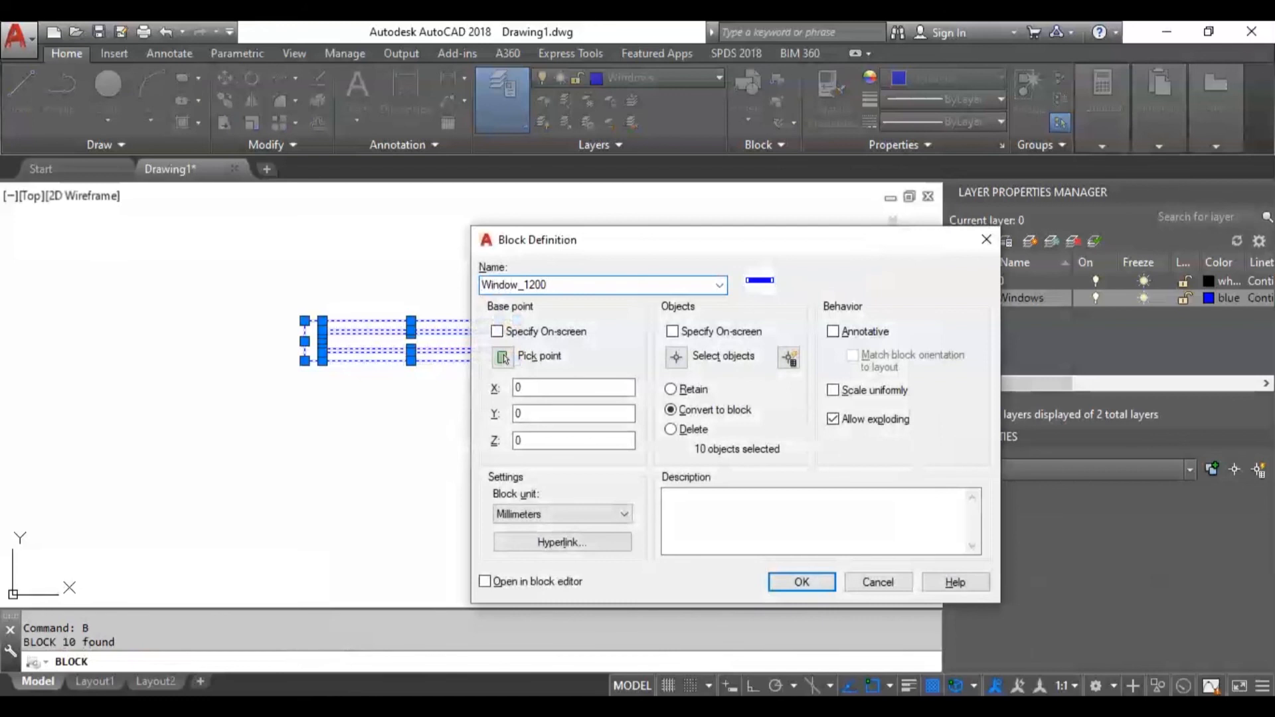
- Pick the centre of the window as the block's base point and create the block, converting the selected lines
{"action": "left_click", "coordinate": [503, 358]}
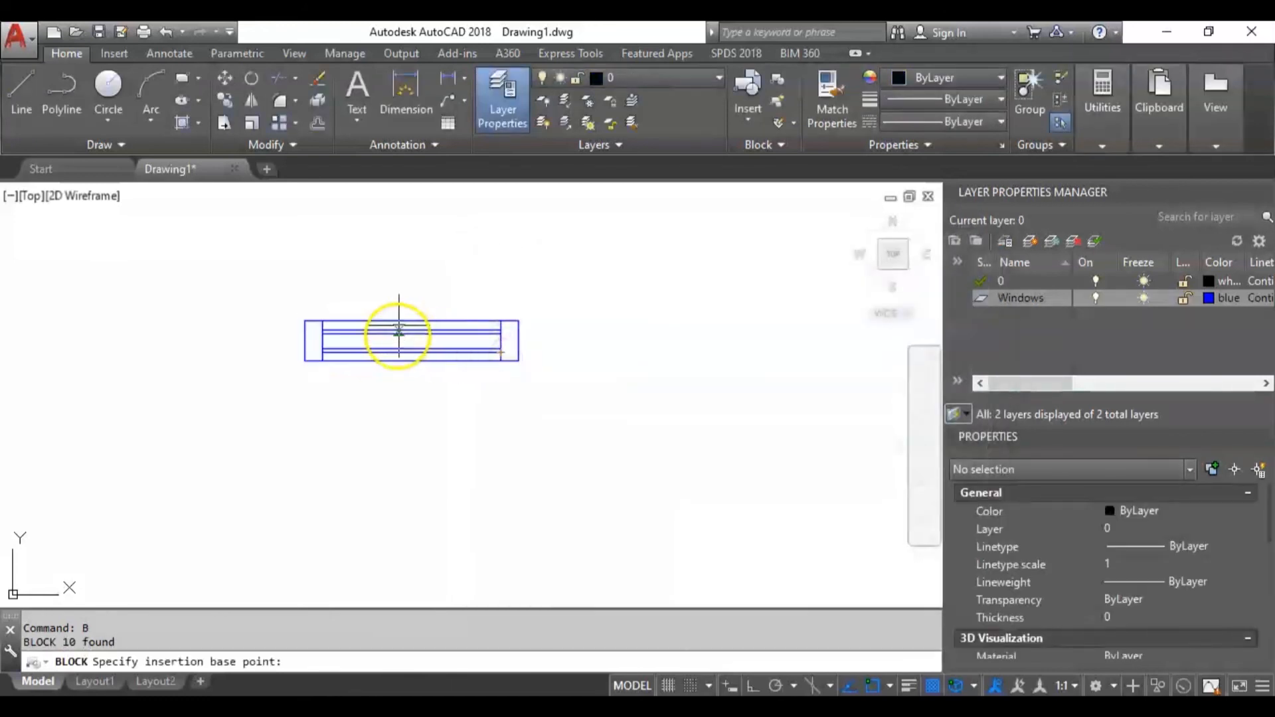
{"action": "scroll", "coordinate": [409, 336], "scroll_direction": "up", "scroll_amount": 2}
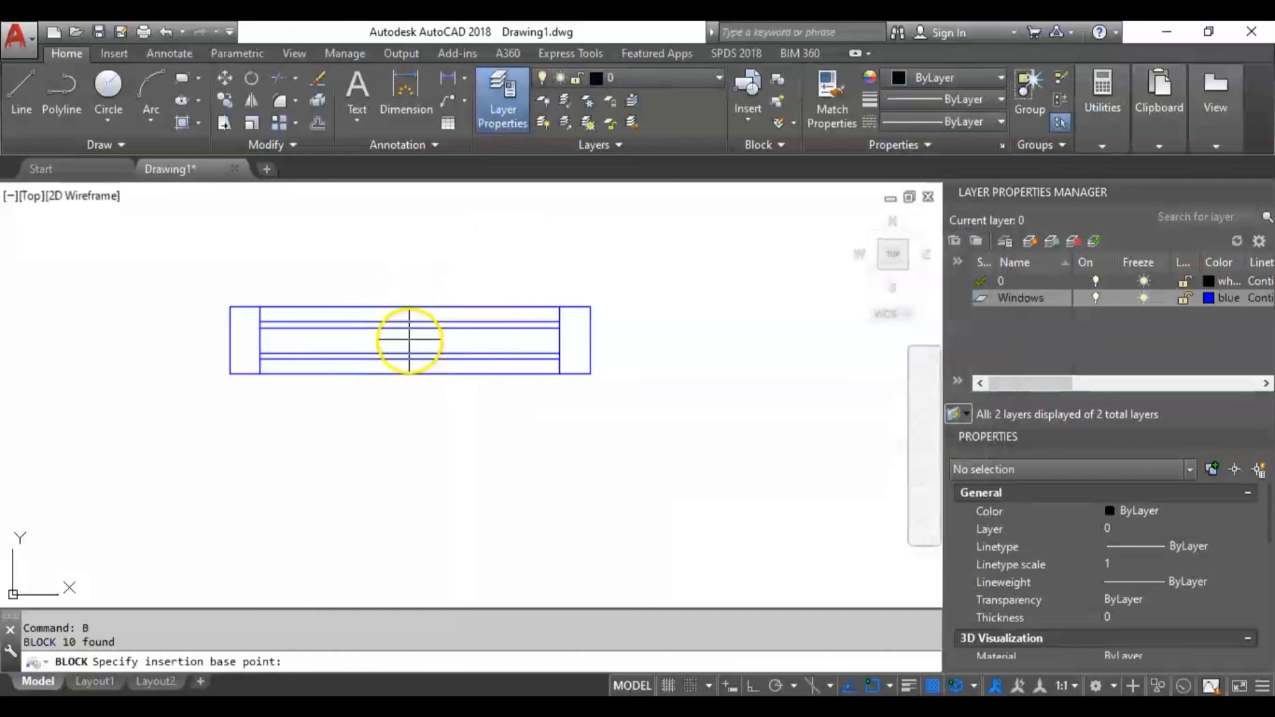
{"action": "left_click", "coordinate": [411, 342]}
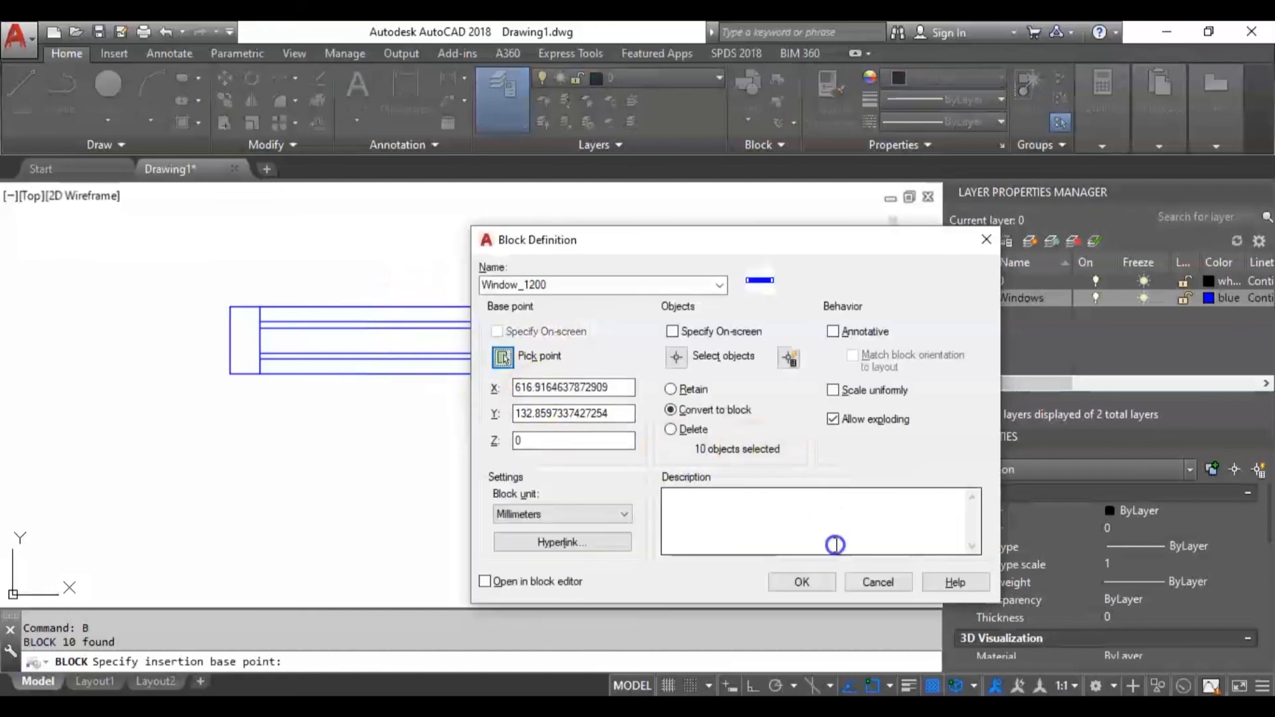
{"action": "left_click", "coordinate": [803, 583]}
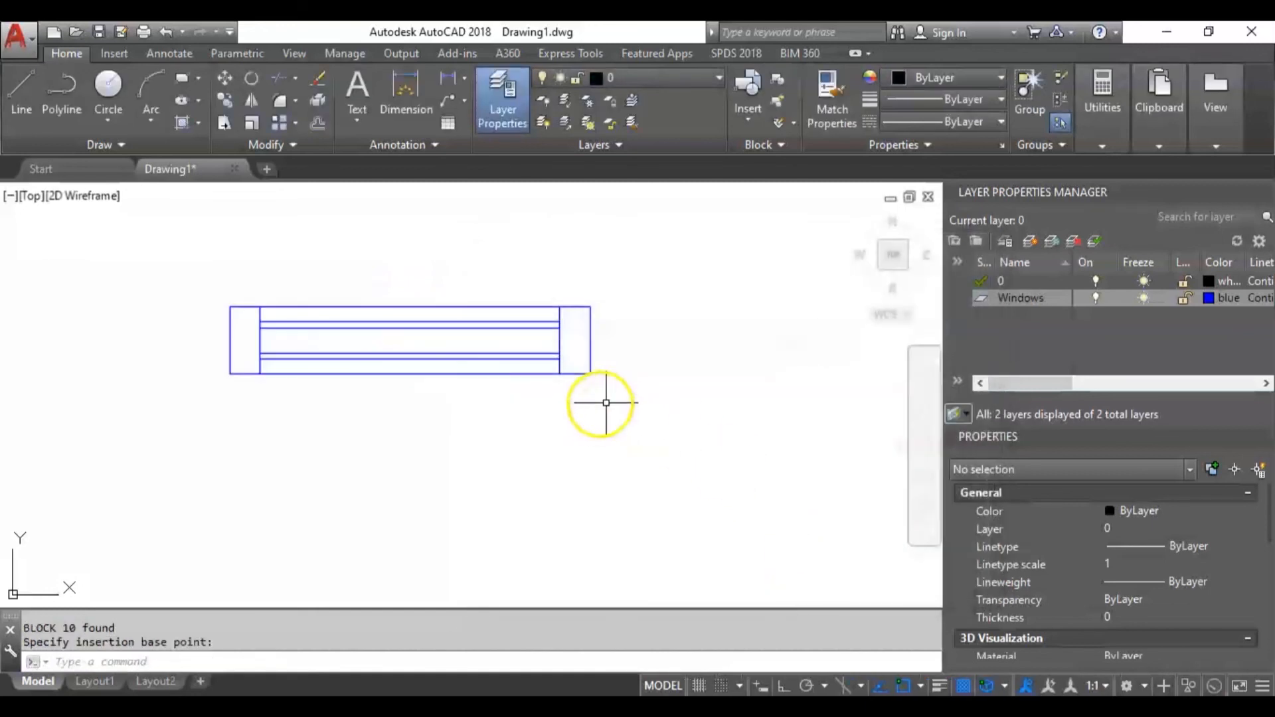
{"action": "scroll", "coordinate": [602, 401], "scroll_direction": "down", "scroll_amount": 1}
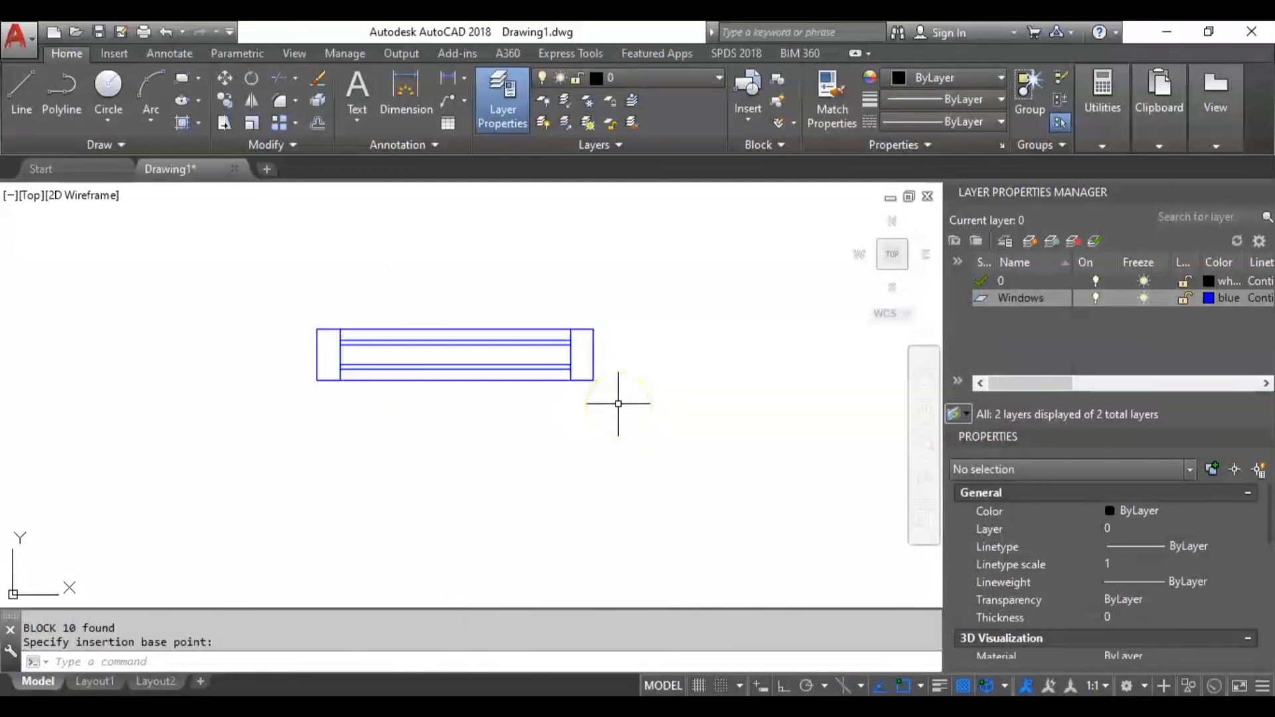